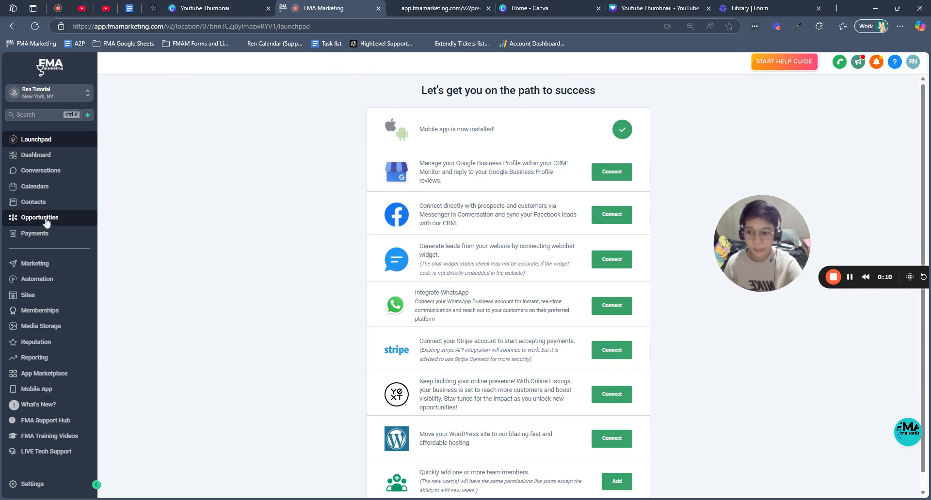
Create a new pipeline under Opportunities and name it Sales Funnel Pipeline.
click(46, 220)
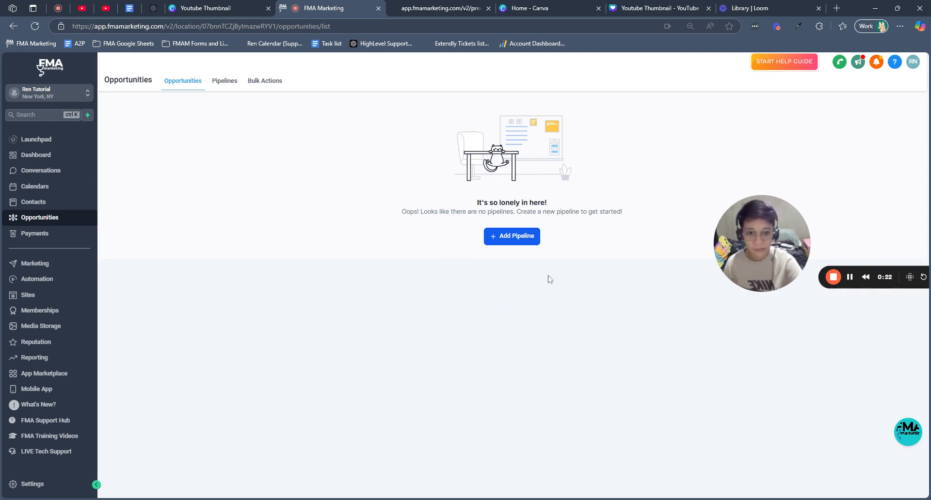
click(506, 237)
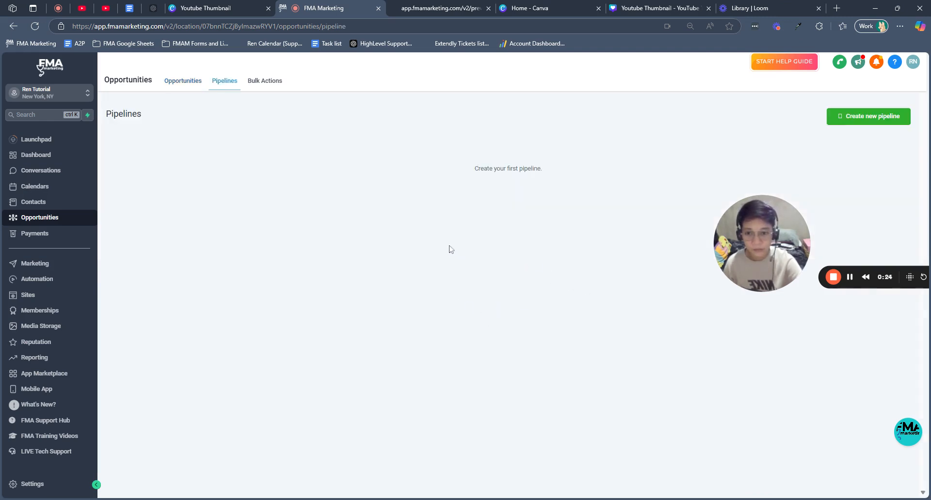
click(171, 89)
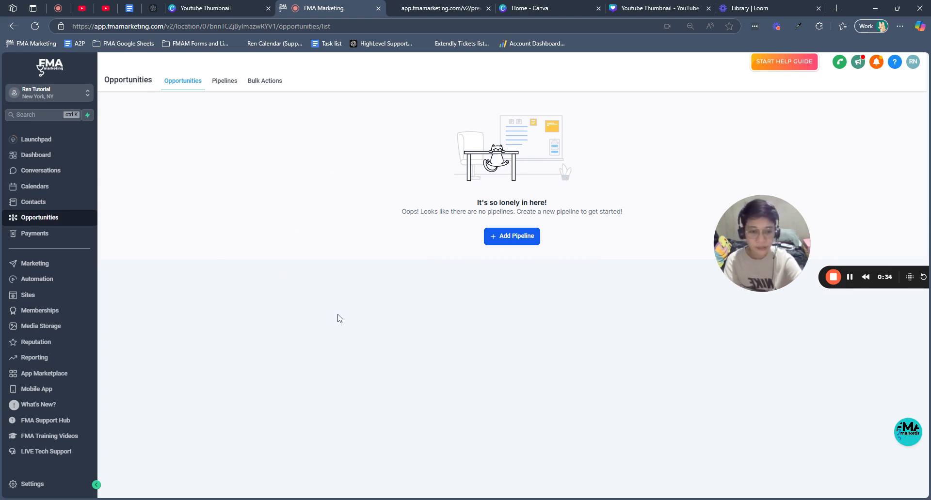
click(223, 81)
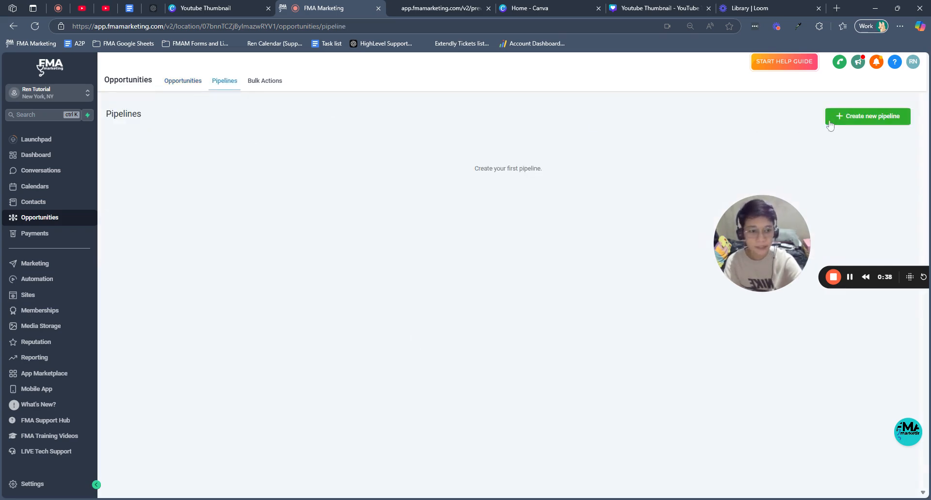
click(871, 118)
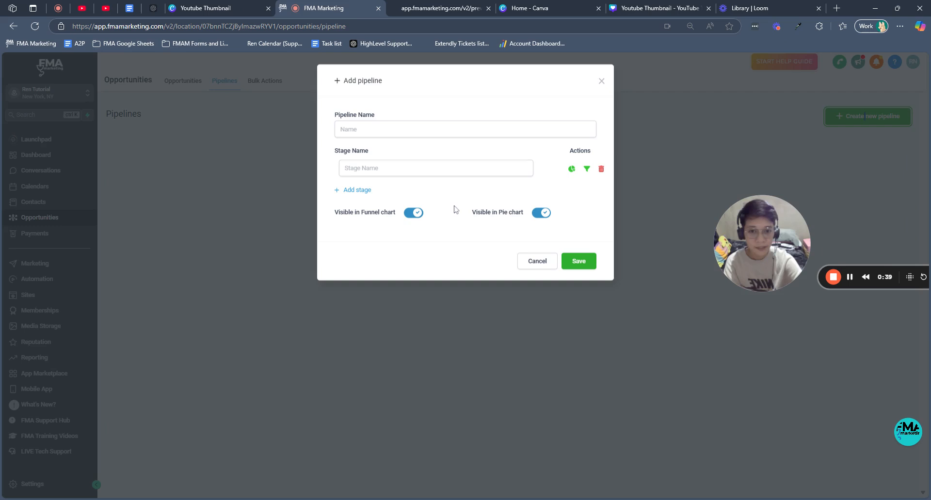
click(371, 132)
text(Sa)
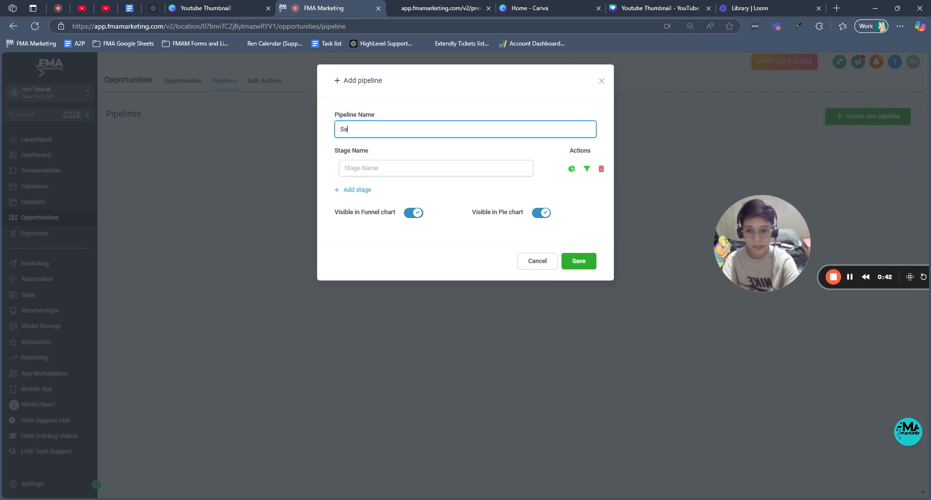
text(les Funnel Pipeline)
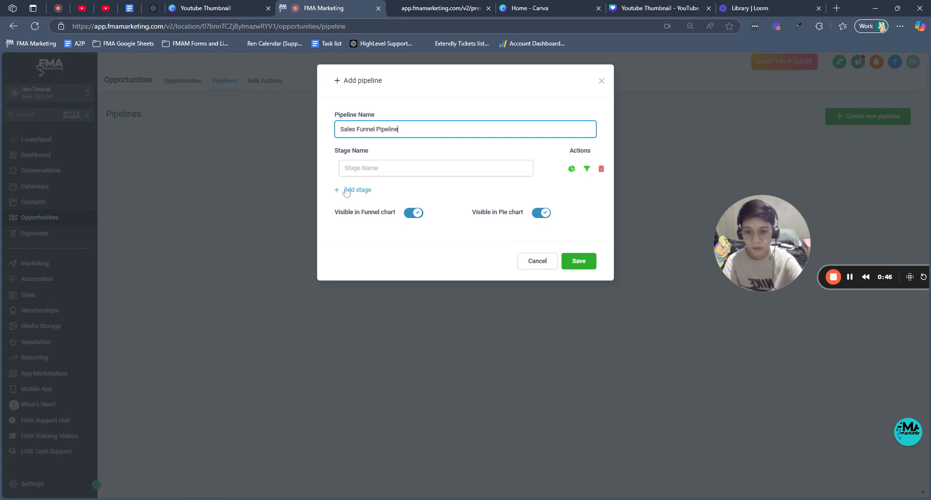
Name the pipeline's first stage New Lead and add a second stage called Appointment Booked.
drag(339, 150, 388, 154)
click(388, 169)
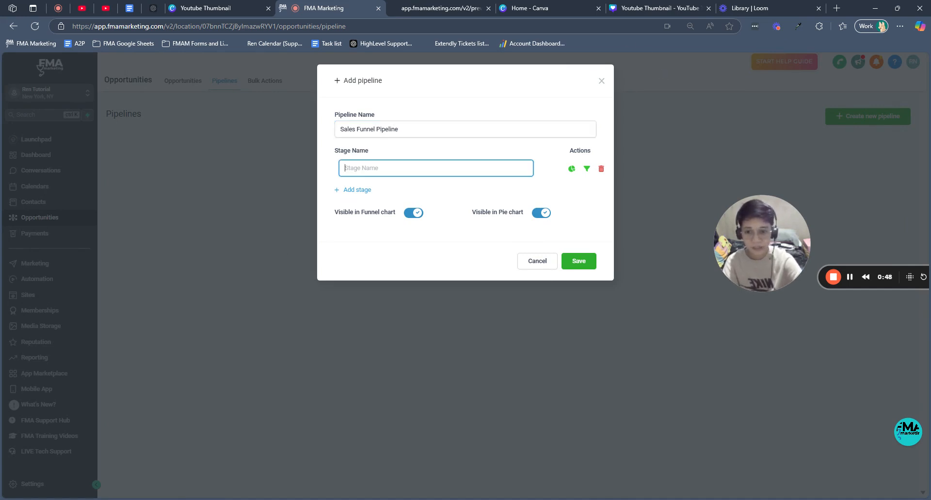
text(New Lead)
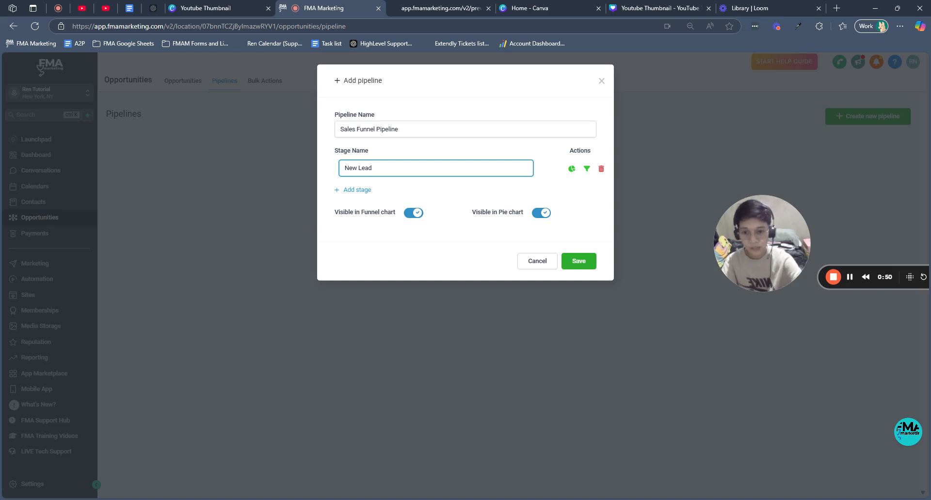
click(357, 190)
text(Appo)
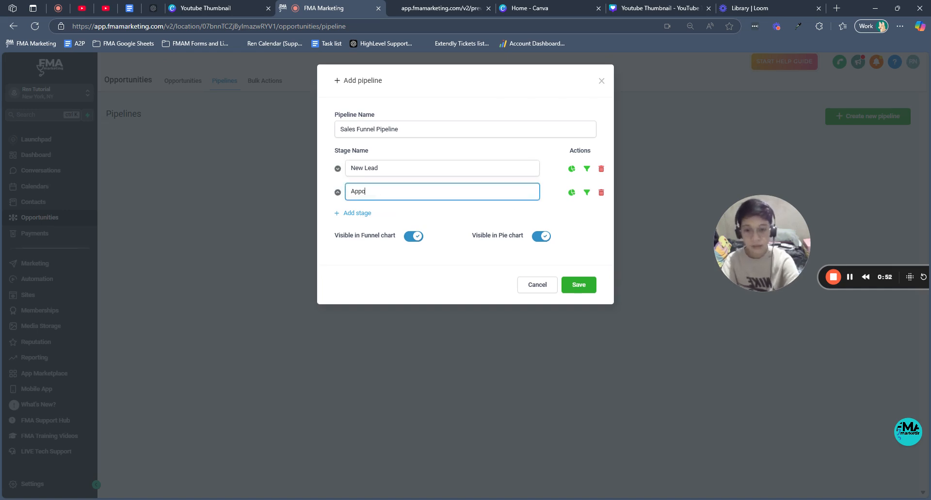
text(intment Booked)
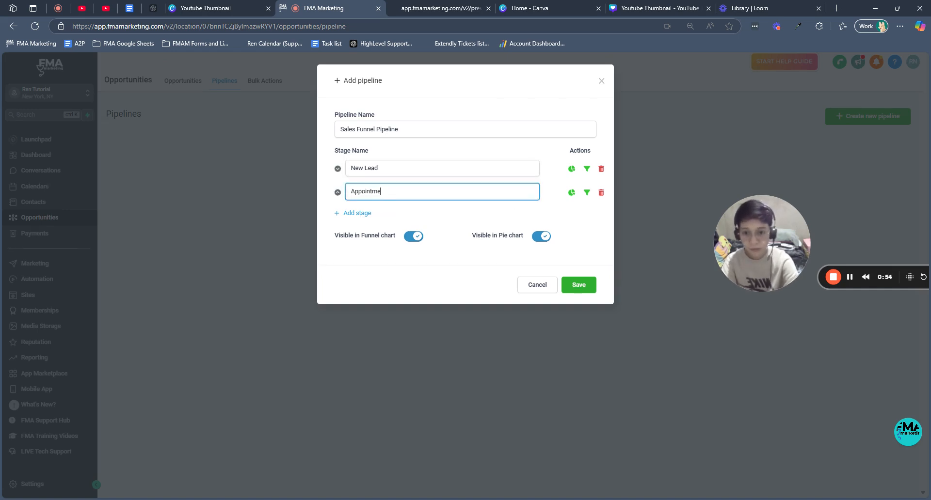
Add the stages No Show and Cancelled below Appointment Booked.
click(357, 213)
text(no h)
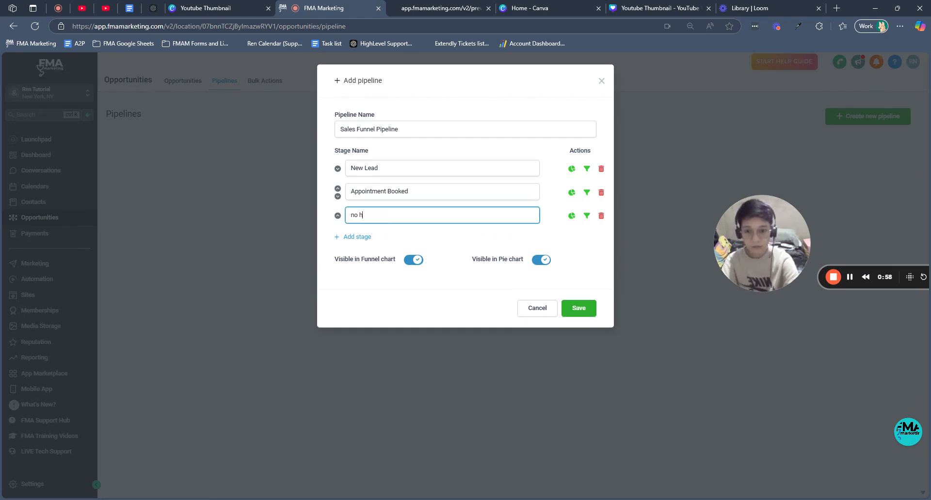
key(BackSpace)
key(BackSpace)
key(BackSpace)
key(BackSpace)
text(No)
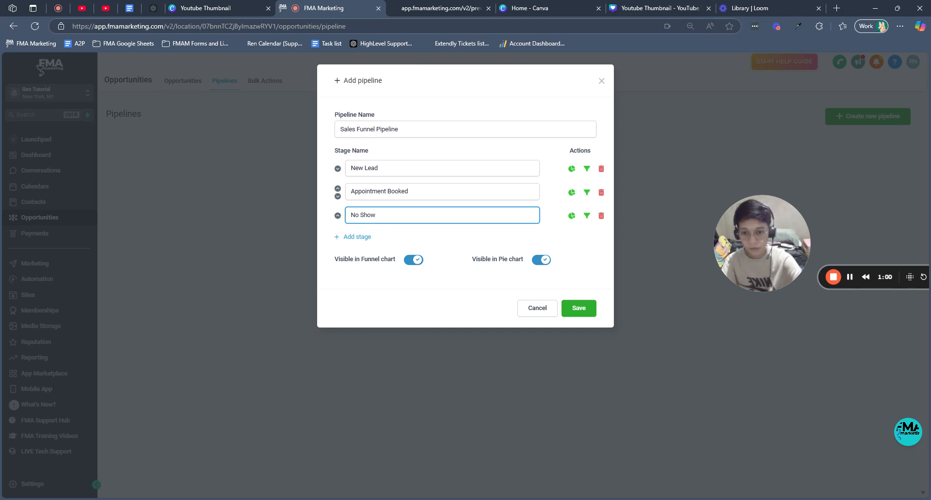
click(365, 239)
text(Can)
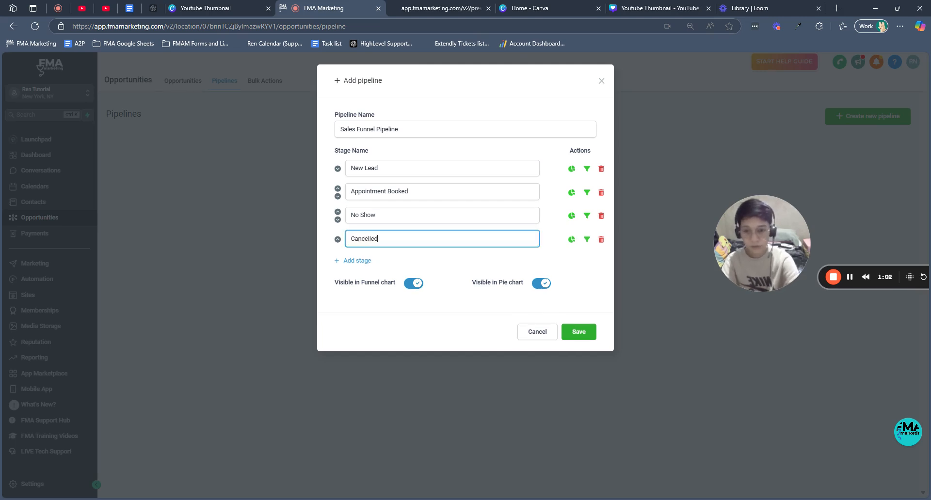
text(celled)
Add the stages Showed/Attended and Not Interested at the end of the pipeline.
click(362, 262)
text(S)
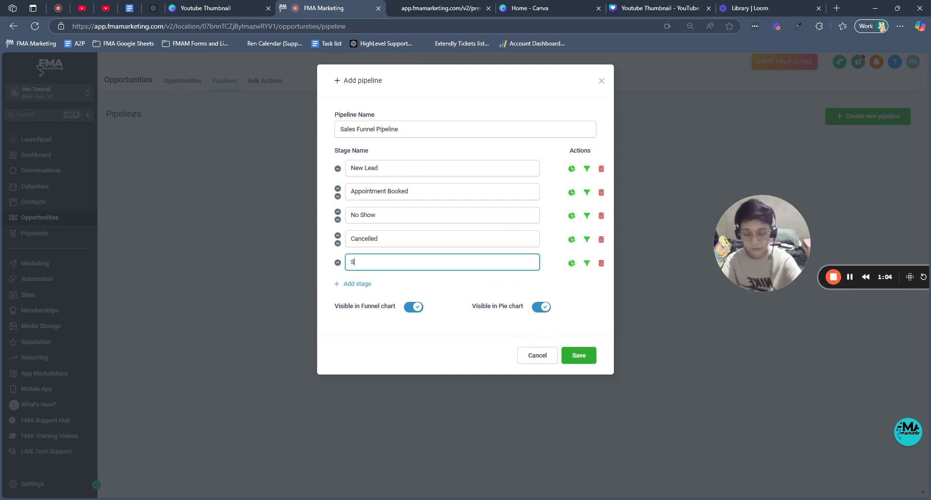
key(BackSpace)
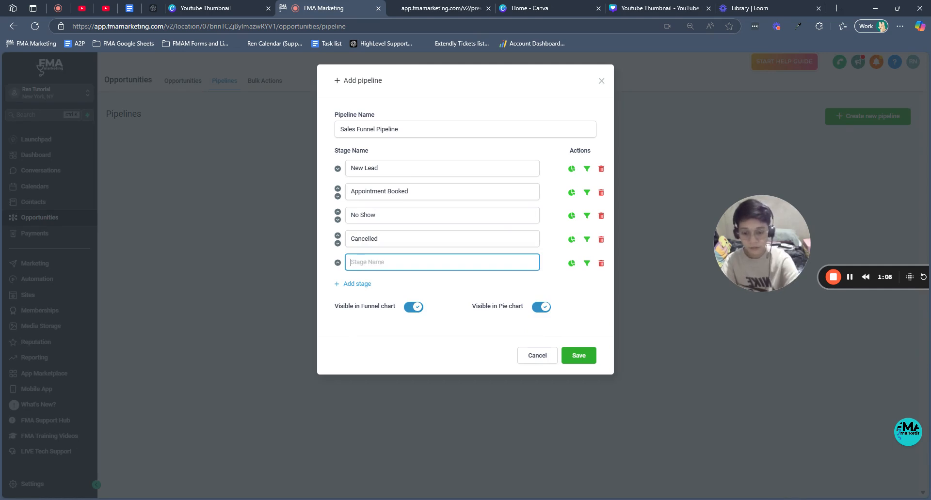
text(Showed/Attended)
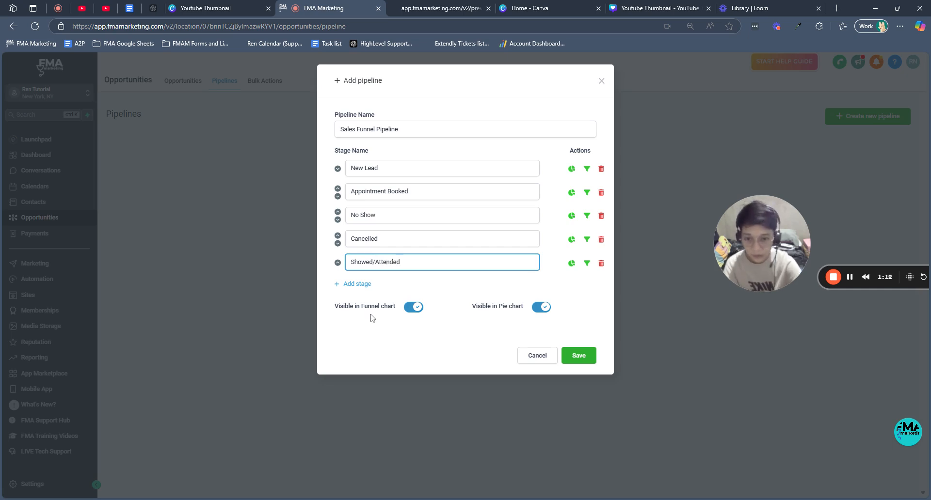
click(365, 285)
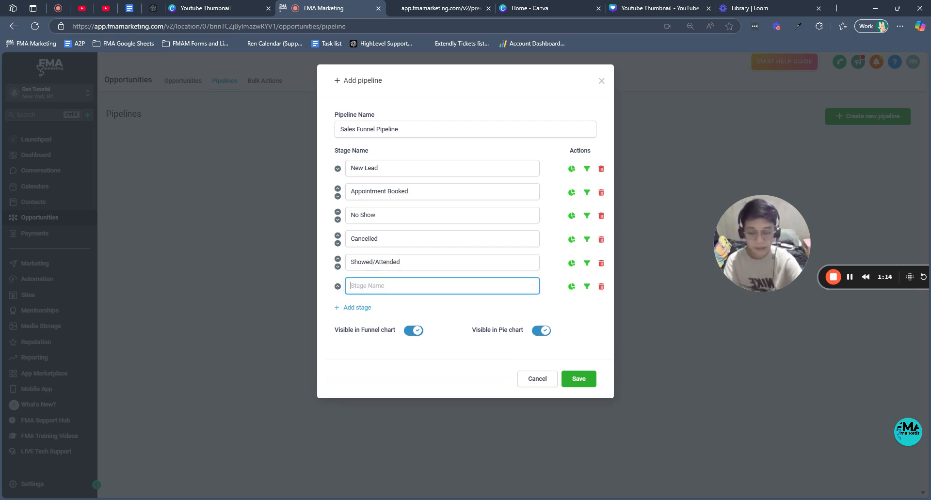
text(Not Interested)
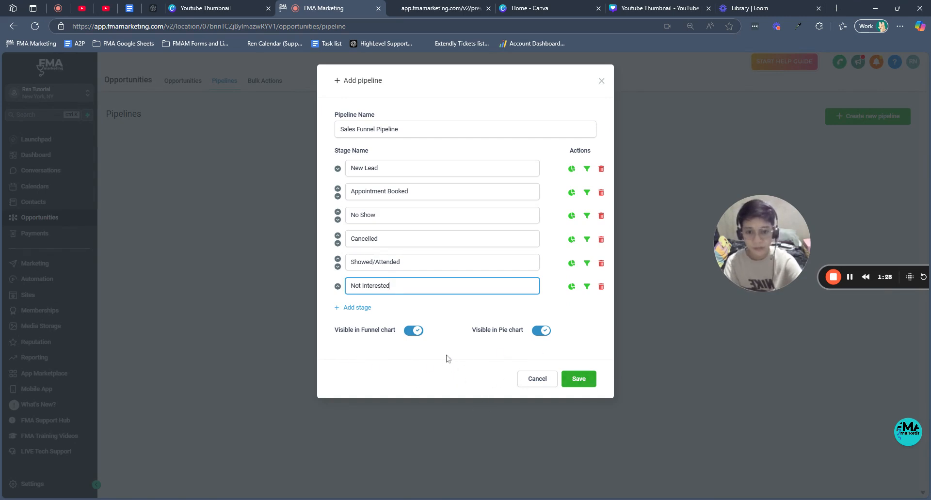
Save the new pipeline and open its opportunities board.
click(577, 380)
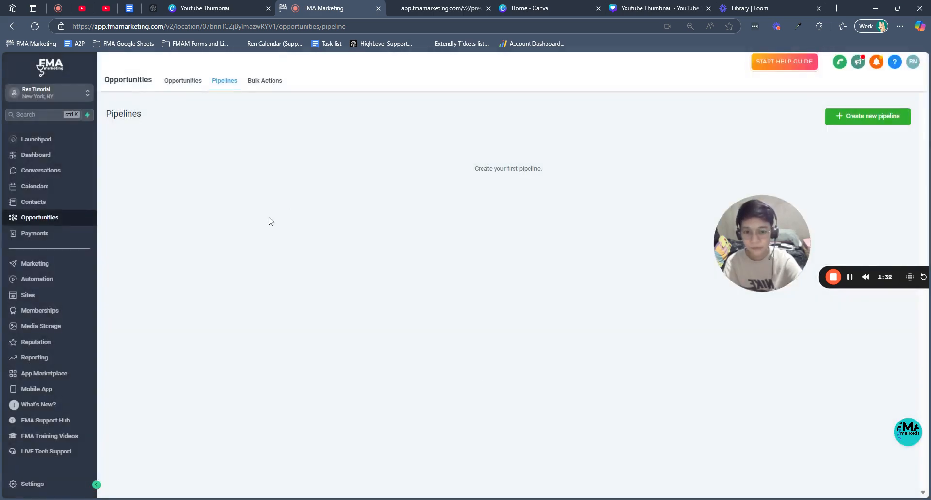
click(180, 87)
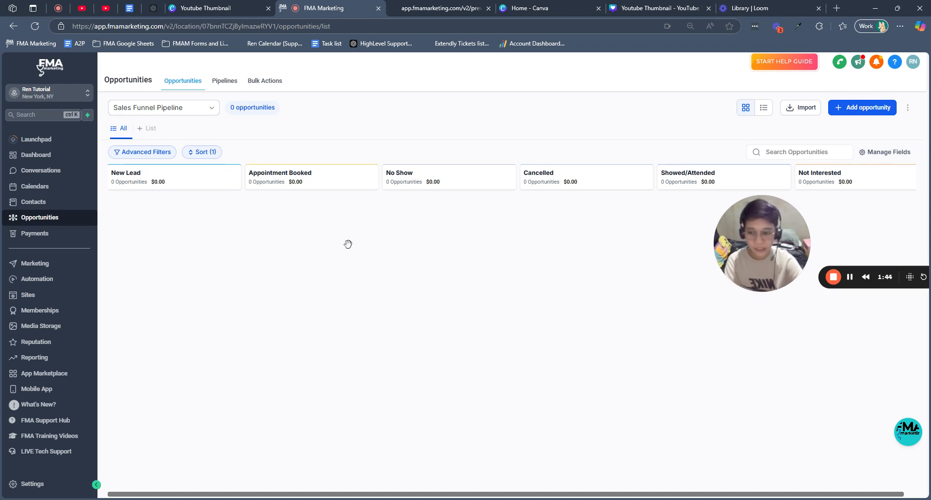
Create a new form from scratch in the form builder under Sites.
click(49, 297)
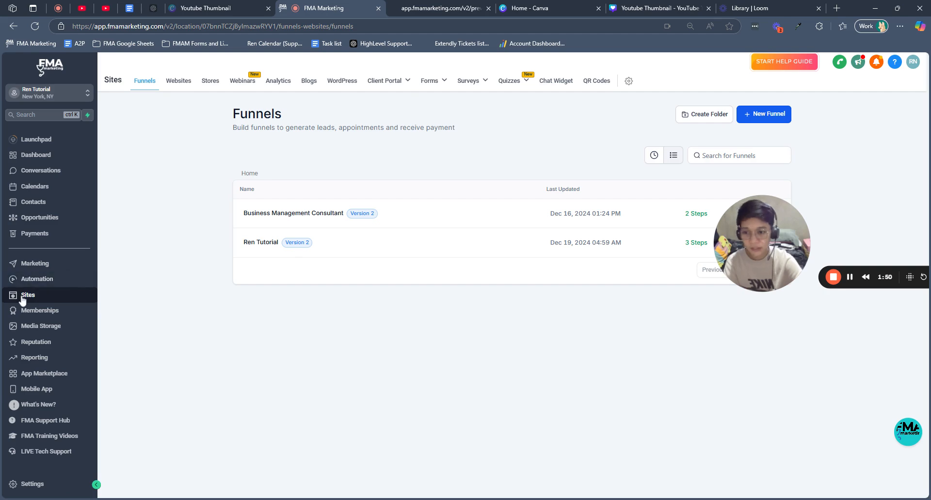
click(424, 84)
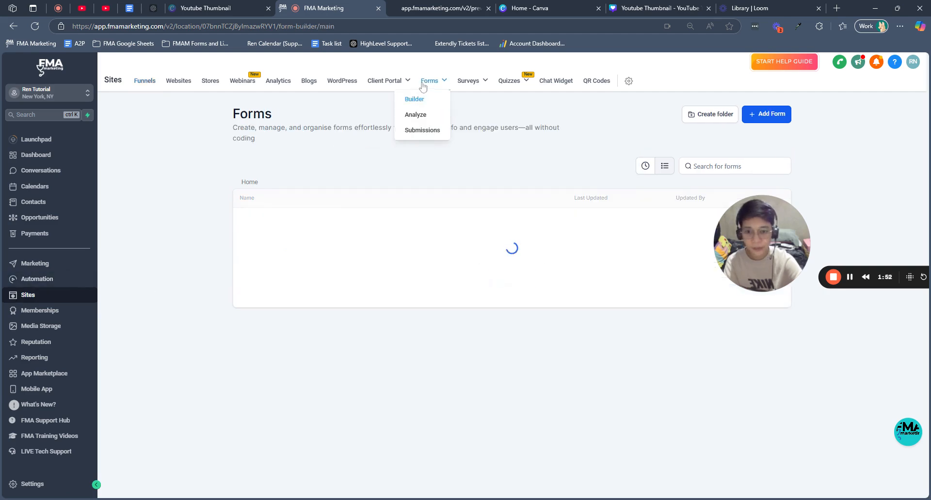
click(756, 125)
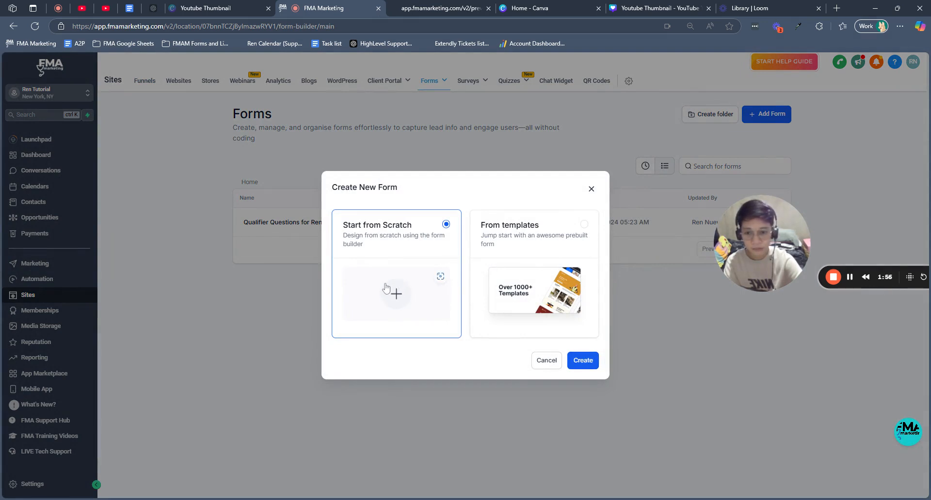
click(582, 361)
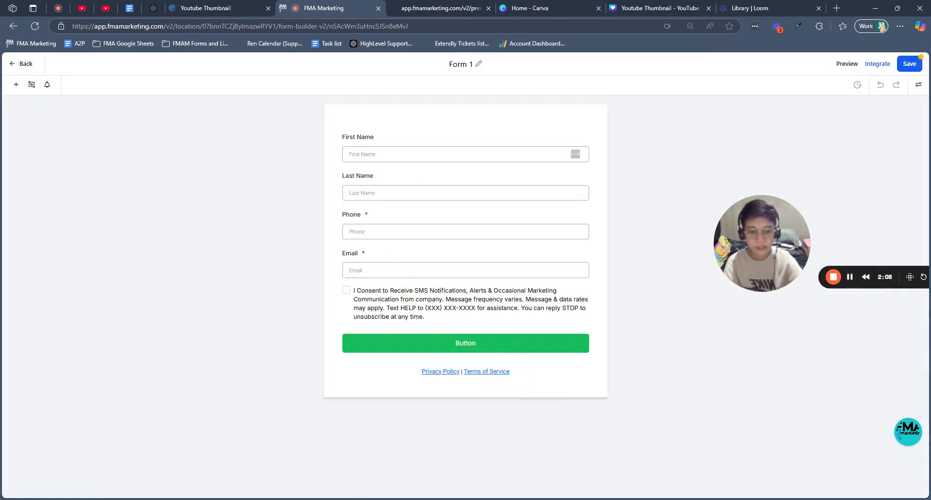
Examine the settings of the form's First Name, Last Name, Phone and Email fields.
click(372, 141)
click(371, 181)
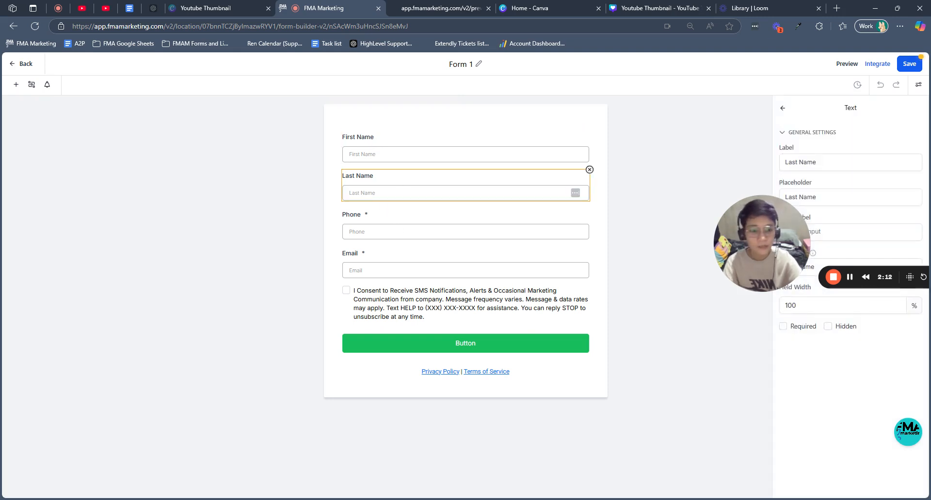
click(371, 221)
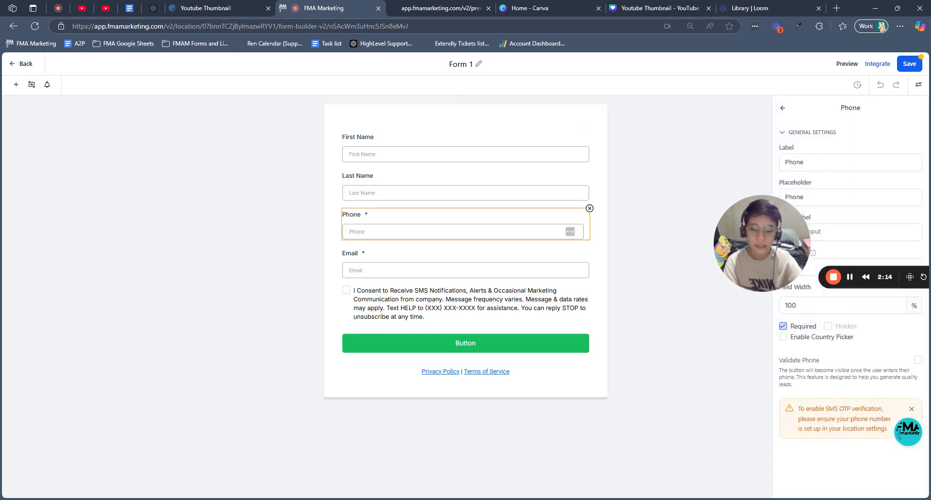
click(407, 278)
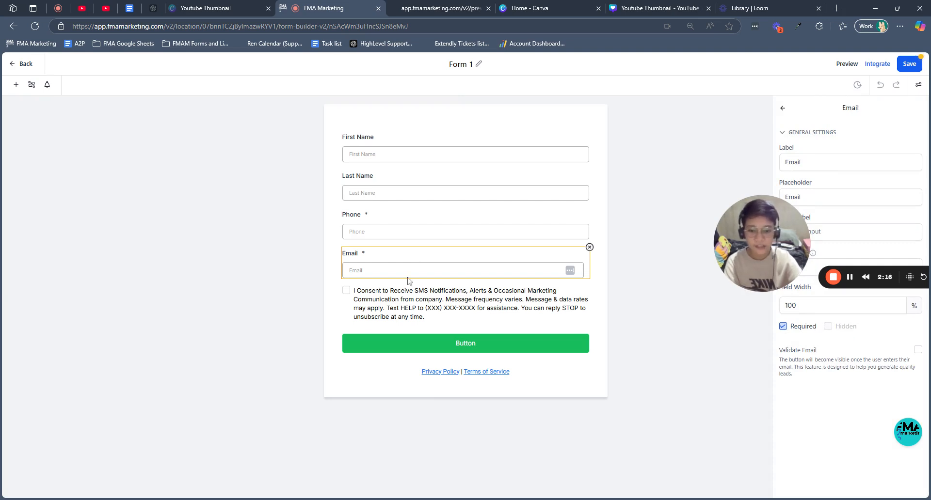
Set the text of the form's button to Submit.
click(483, 350)
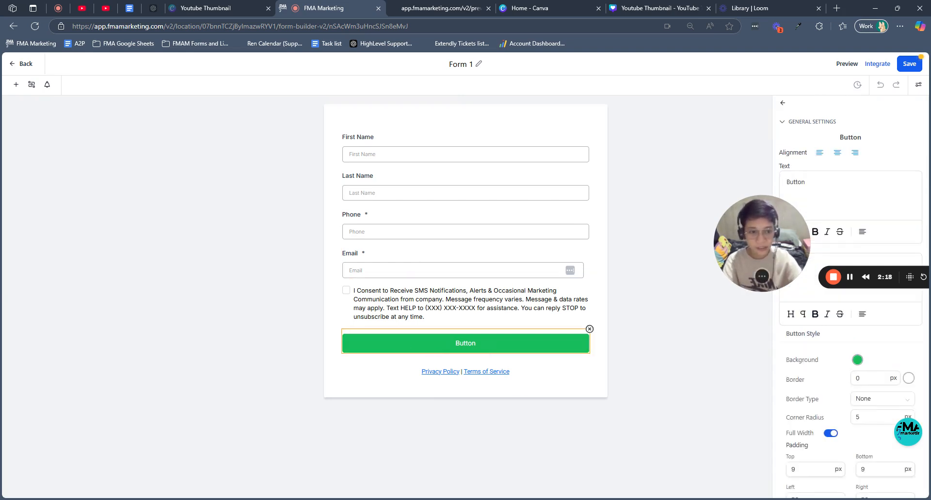
double_click(796, 182)
text(Usb)
key(BackSpace)
key(BackSpace)
key(BackSpace)
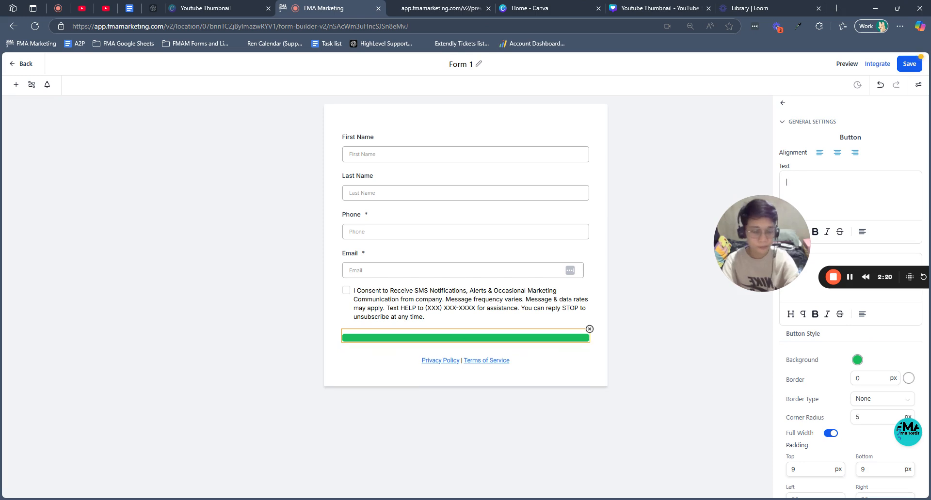
text(Proceed)
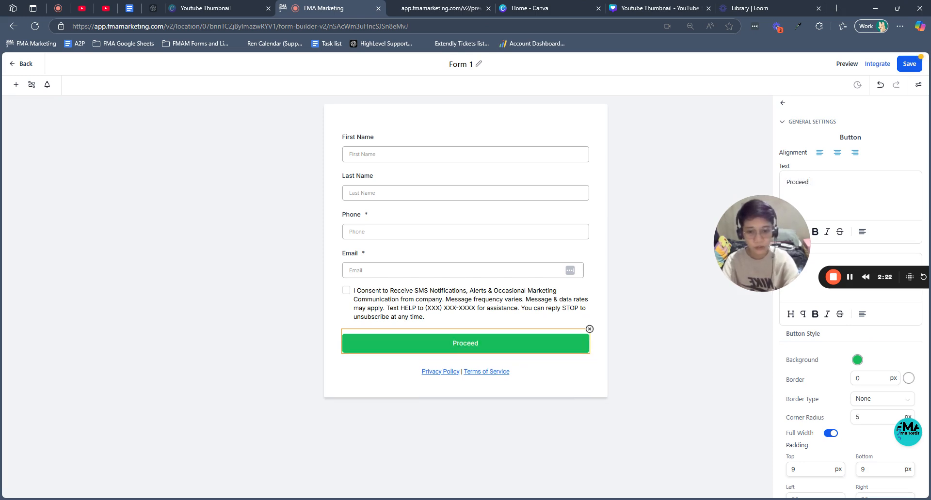
key(BackSpace)
key(BackSpace)
key(BackSpace)
key(BackSpace)
key(BackSpace)
key(BackSpace)
key(BackSpace)
text(Submit)
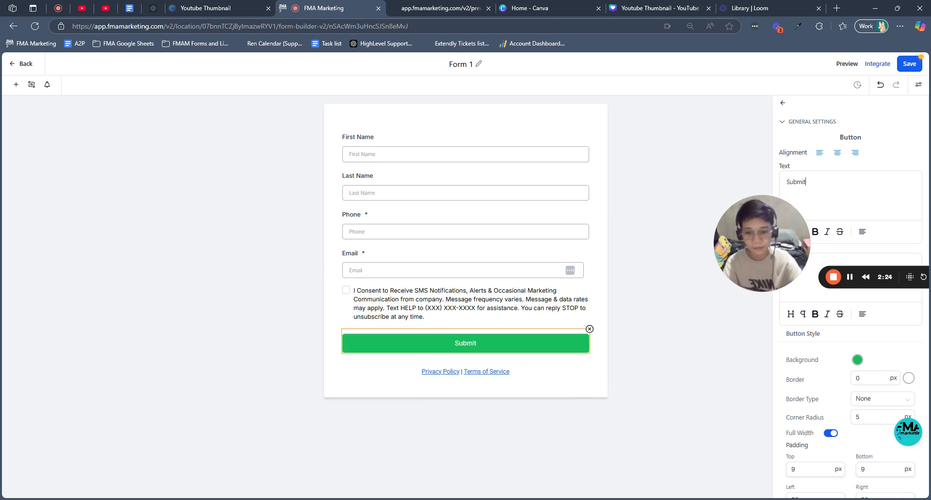
Examine the settings of the SMS consent checkbox and of the Privacy Policy and Terms of Service text.
click(507, 312)
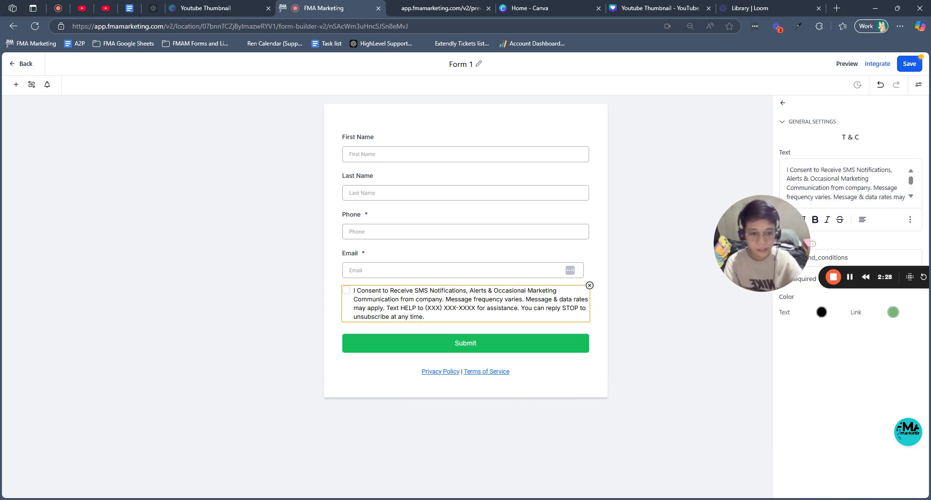
click(538, 376)
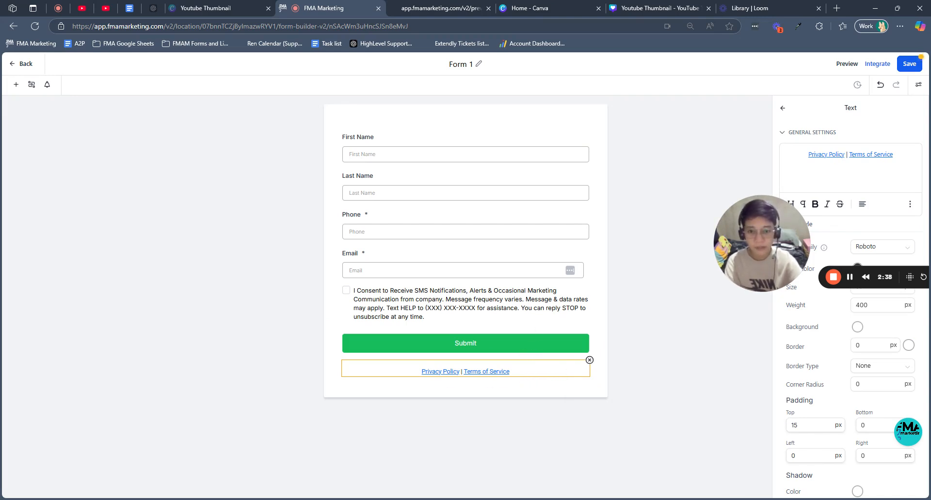
Rename the form as Landing Page Form (Test), save it and return to the forms list.
click(466, 65)
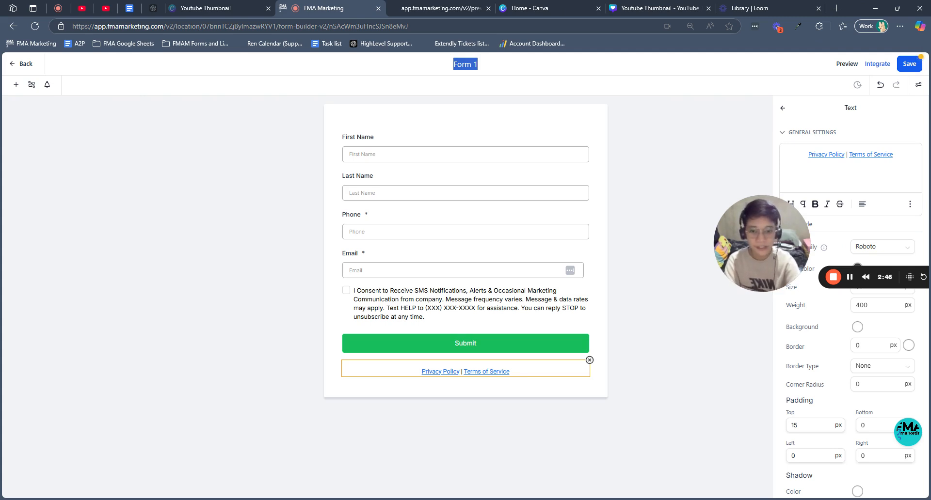
text(Lan)
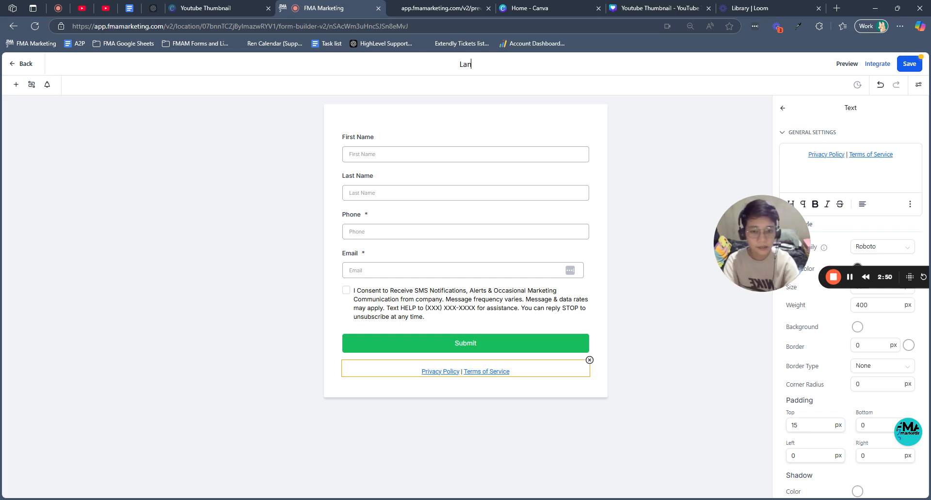
text(ding Pzsage)
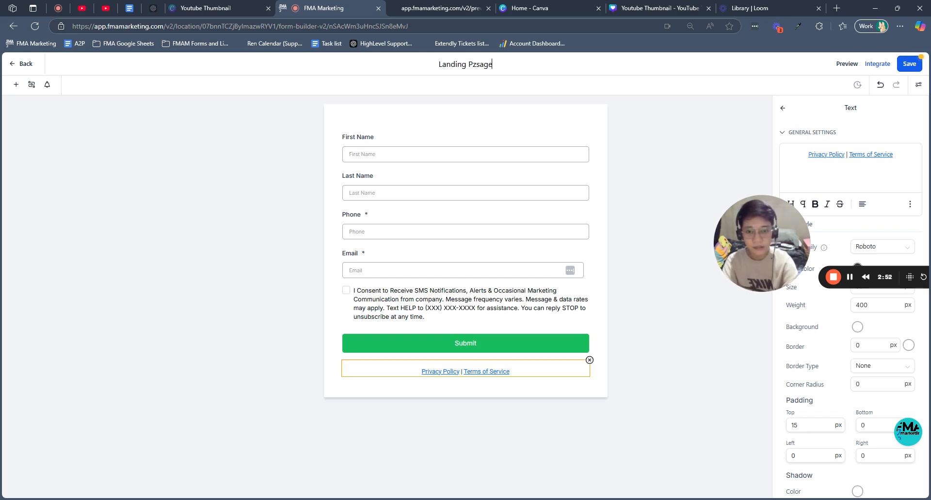
key(BackSpace)
key(BackSpace)
key(BackSpace)
key(BackSpace)
key(BackSpace)
text(age Form)
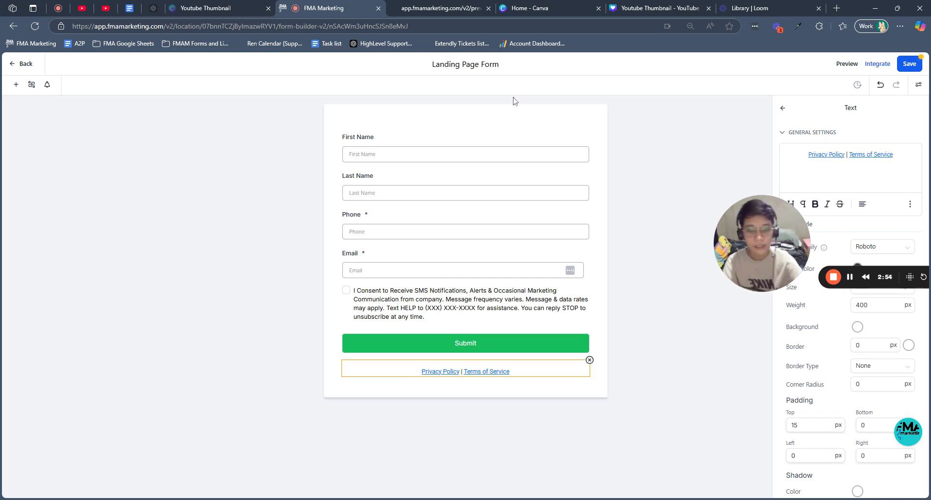
text( (Test))
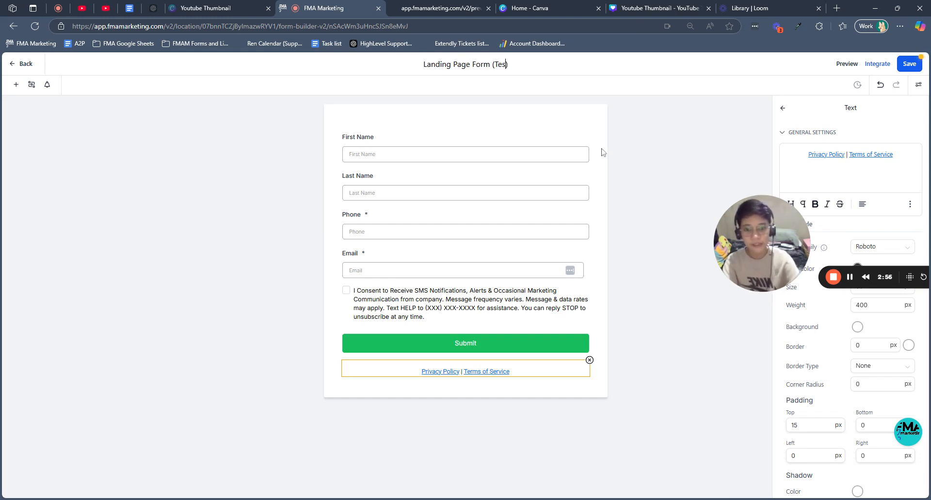
click(665, 178)
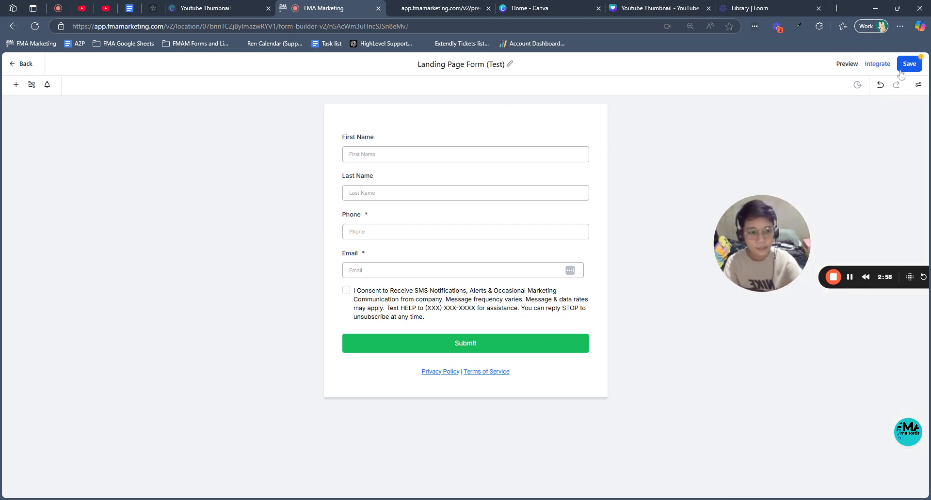
click(899, 70)
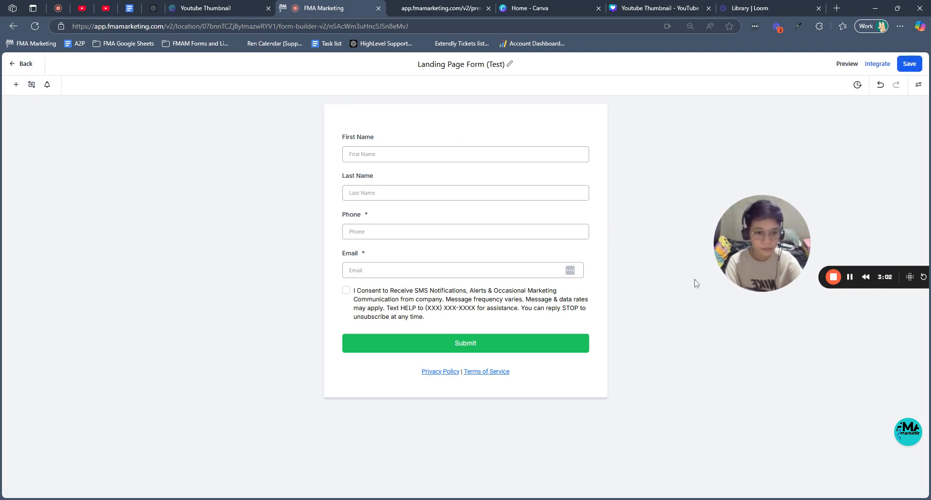
click(25, 63)
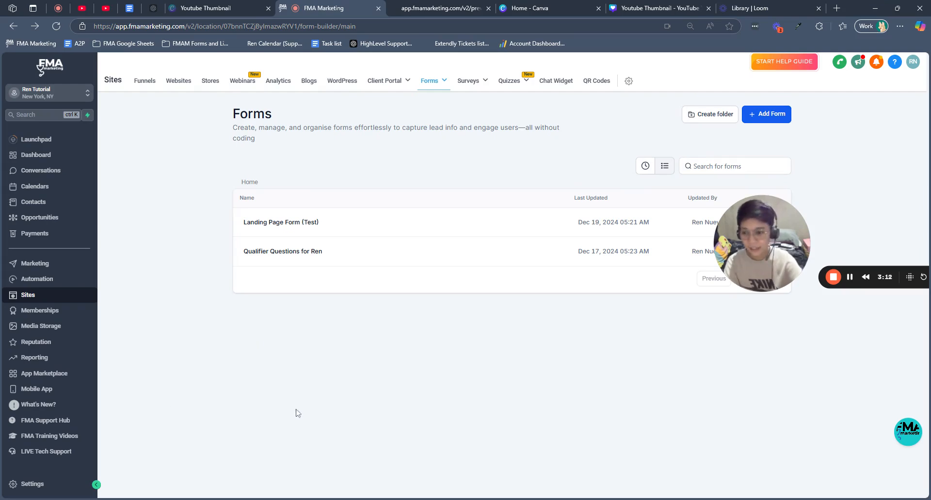
Start a new calendar of the Personal Booking type in the account's calendar settings.
click(30, 483)
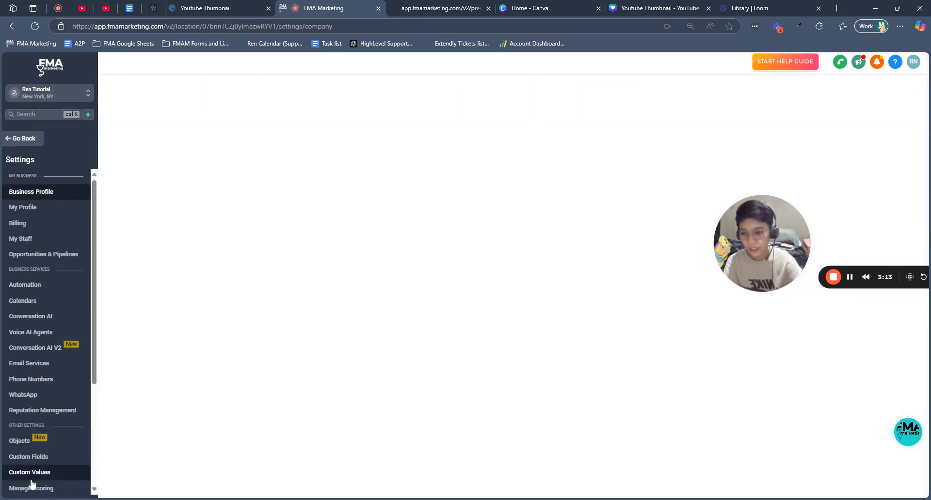
click(28, 298)
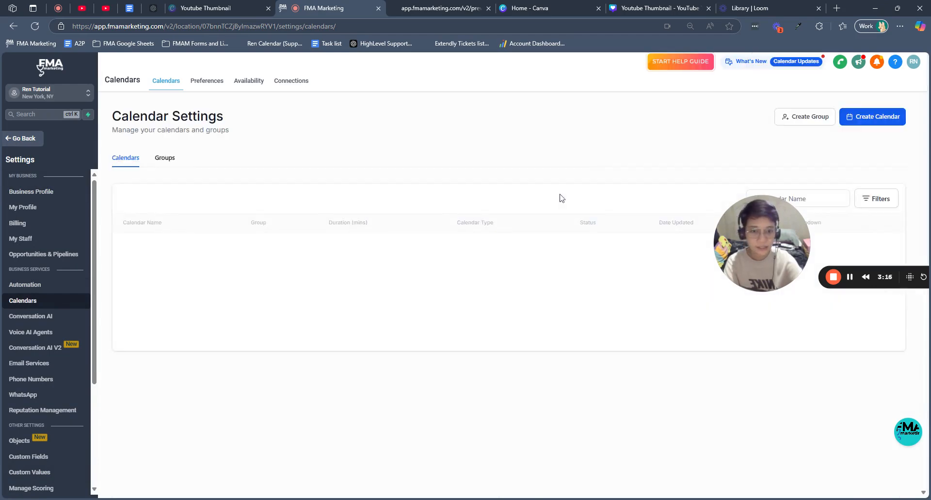
click(867, 121)
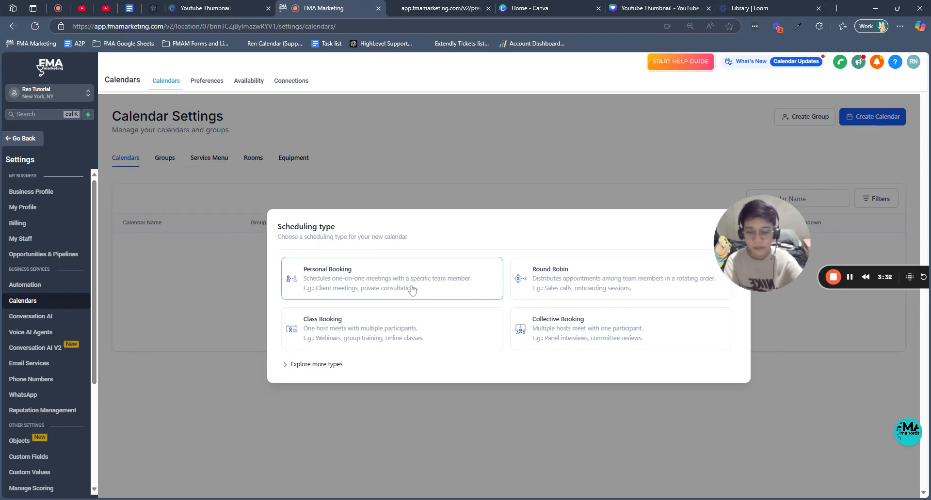
click(360, 283)
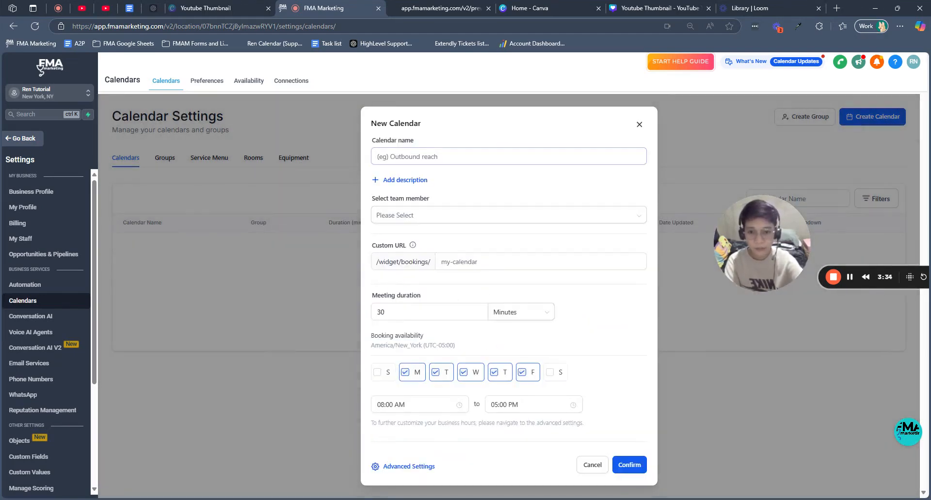
Name the calendar Landing Page Calendar (Test) and assign the available team member to it.
click(420, 155)
text(Landing Page Cale)
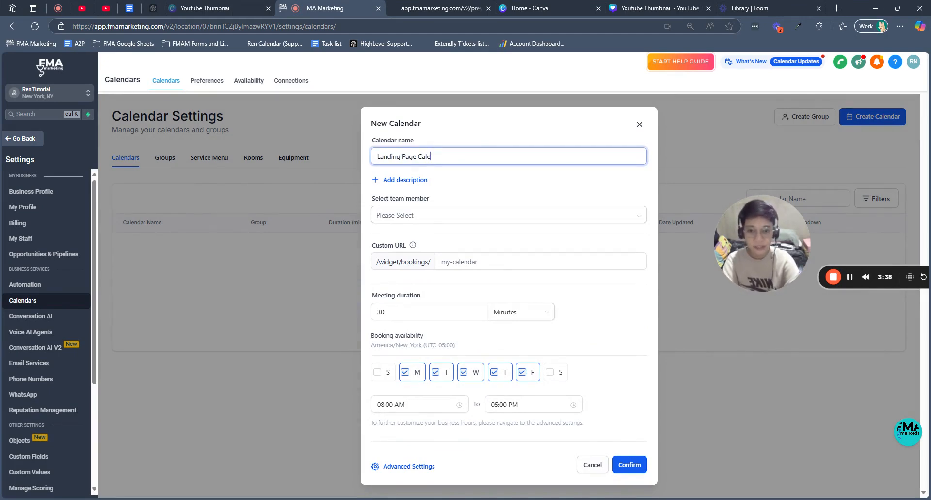
text(ndar (Tes)
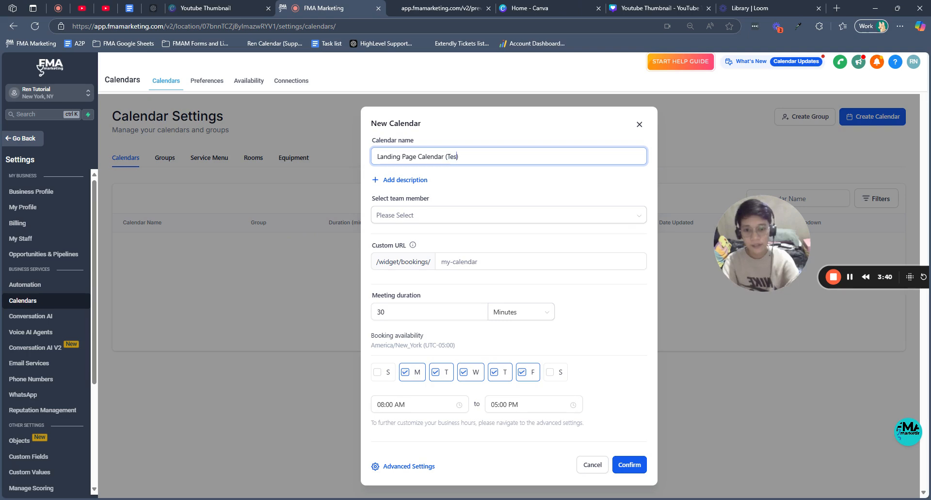
text(t))
click(444, 216)
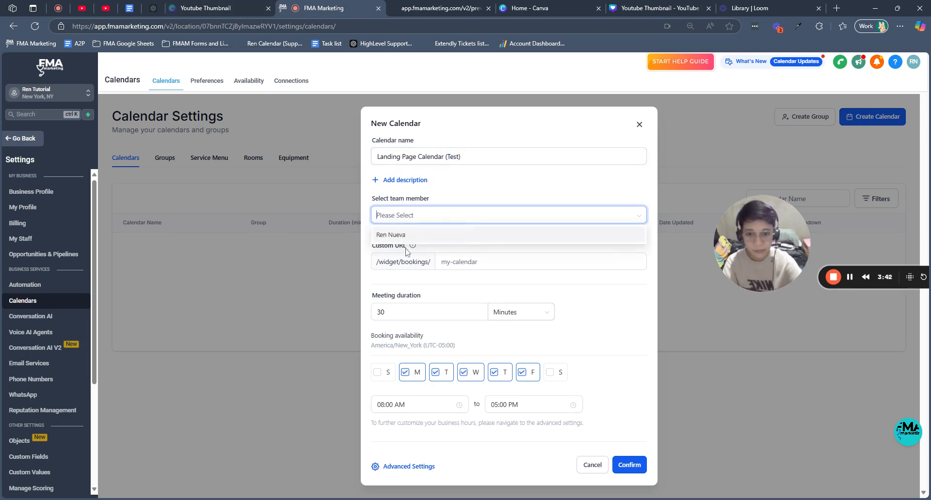
click(408, 236)
Try to set the calendar's custom URL to test-calendar-booking1.
click(464, 250)
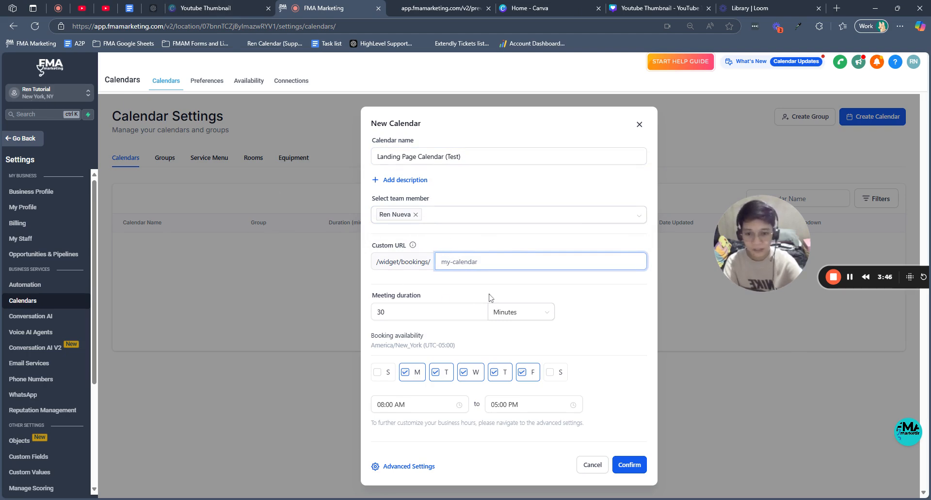
text(test-calendar)
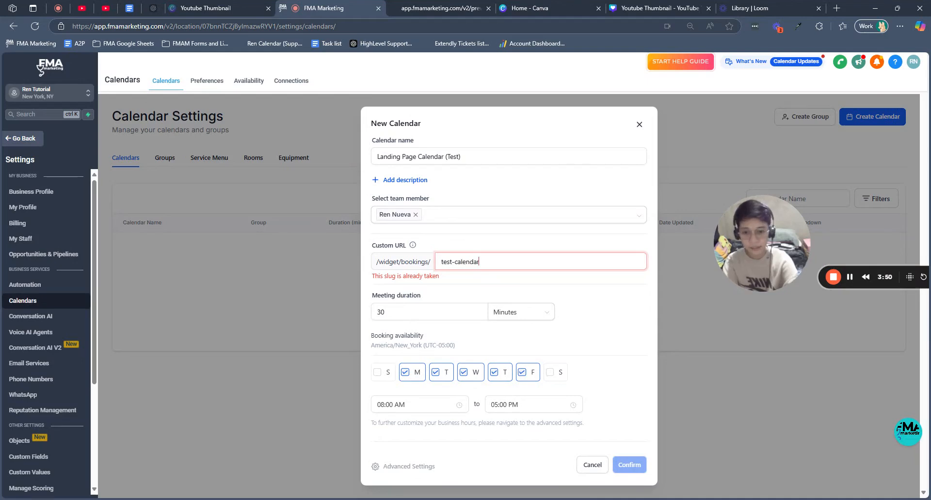
text(-booking1)
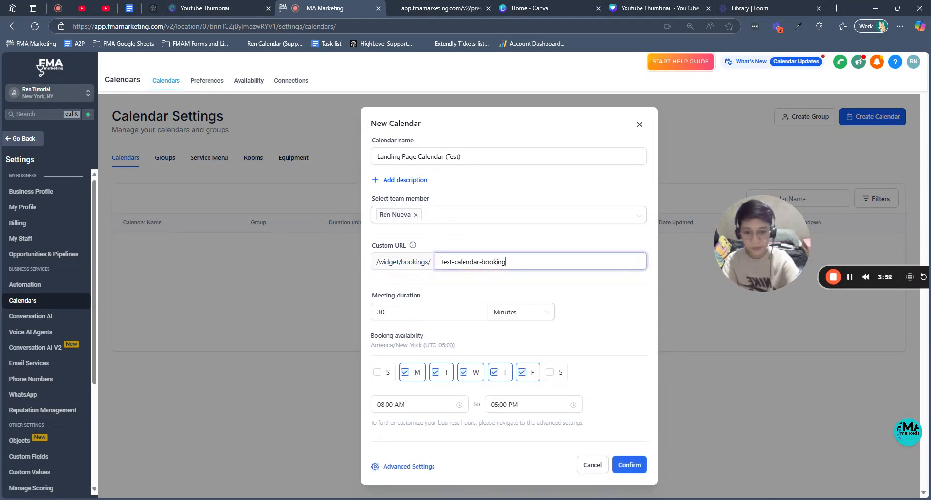
click(477, 286)
drag(375, 285, 444, 283)
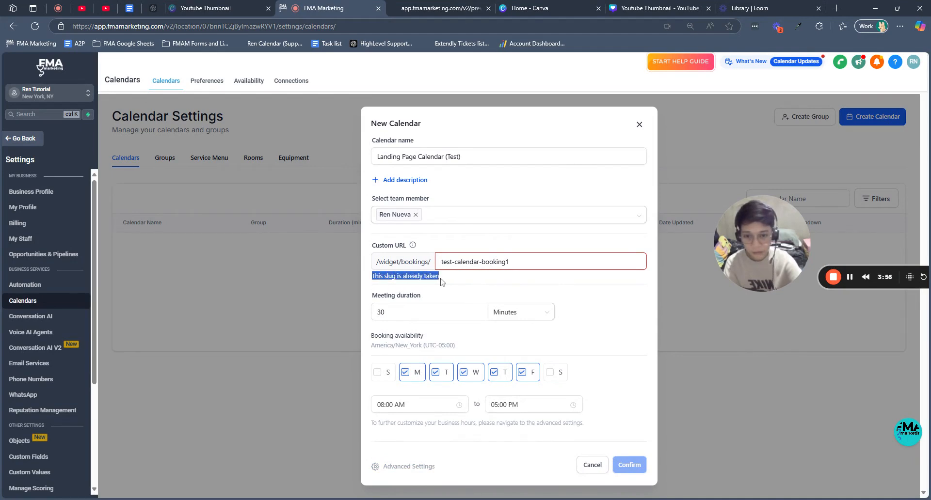
Set the calendar's custom URL to renren01.
triple_click(498, 262)
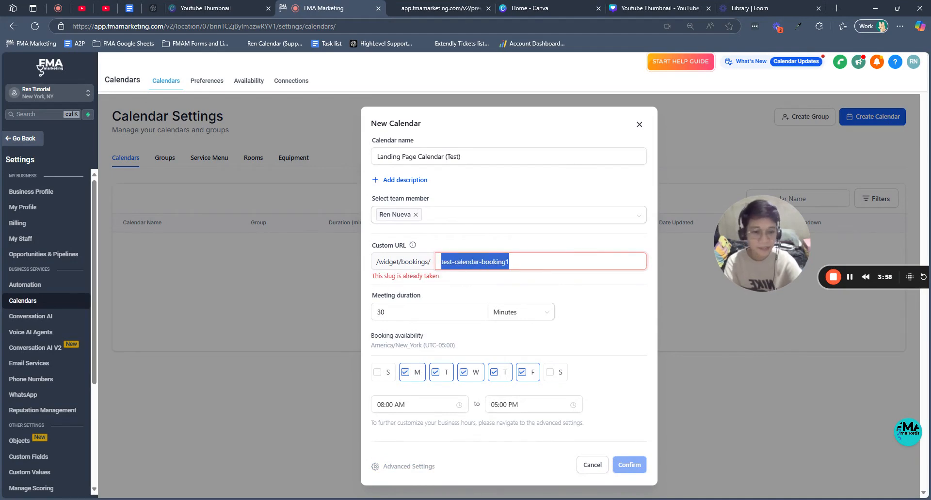
triple_click(497, 262)
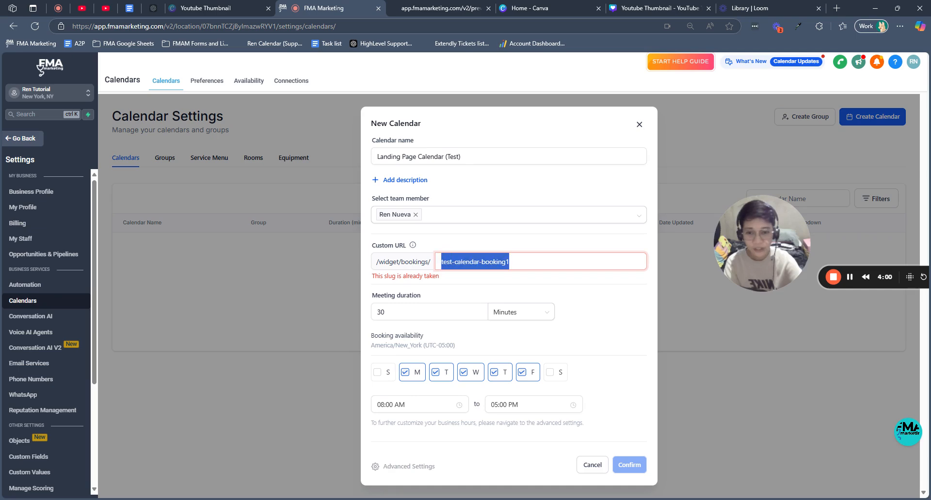
click(510, 262)
key(ctrl+a)
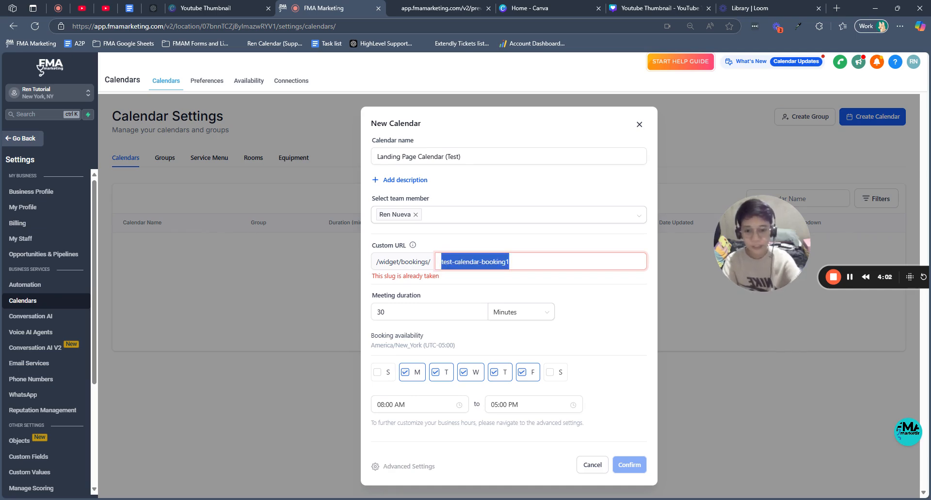
text(renren)
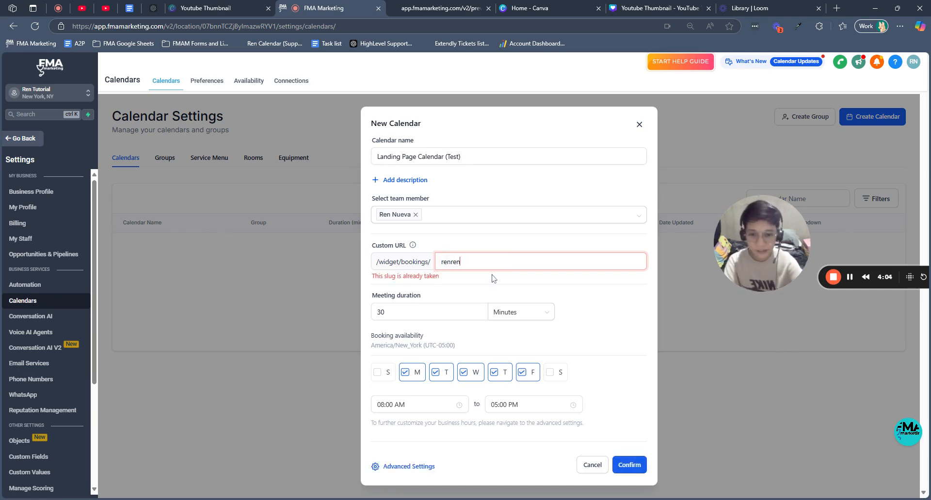
text(01)
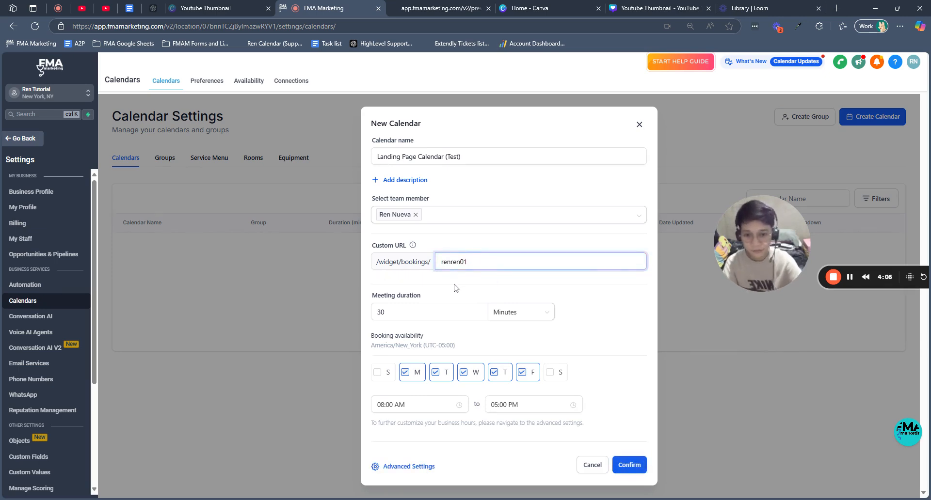
click(451, 291)
Review the new calendar's meeting duration and booking availability.
click(388, 311)
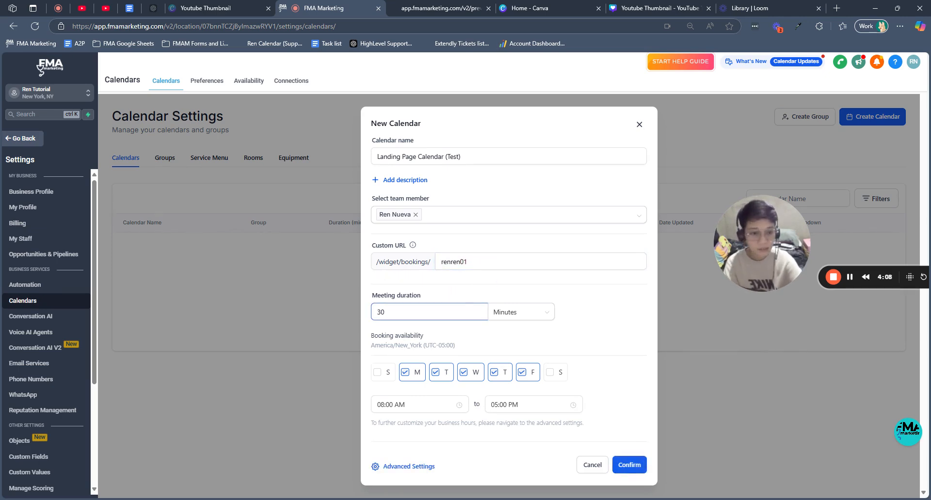
key(ctrl+a)
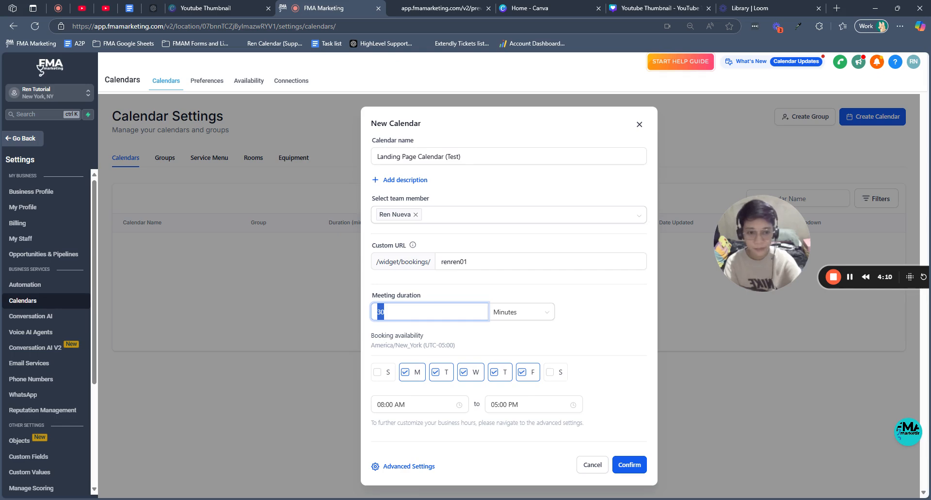
click(558, 327)
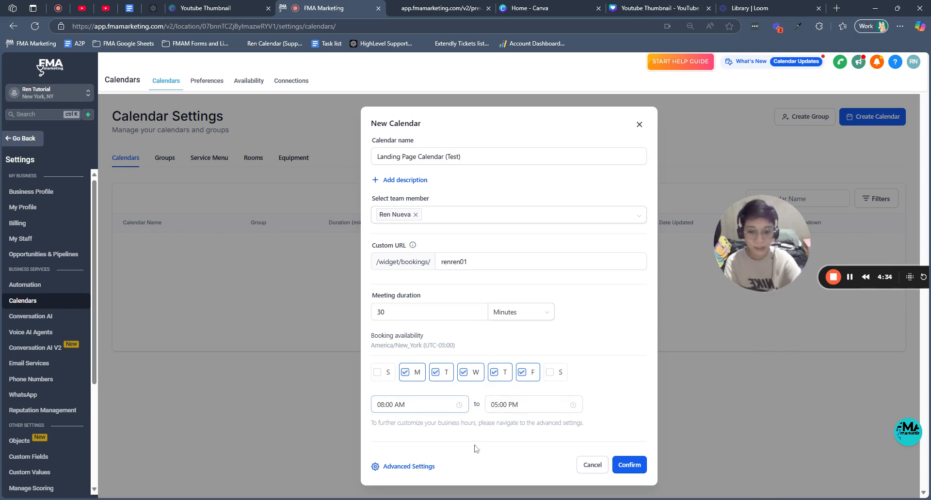
Create the calendar by continuing to its advanced settings and enter Test as its description.
click(409, 468)
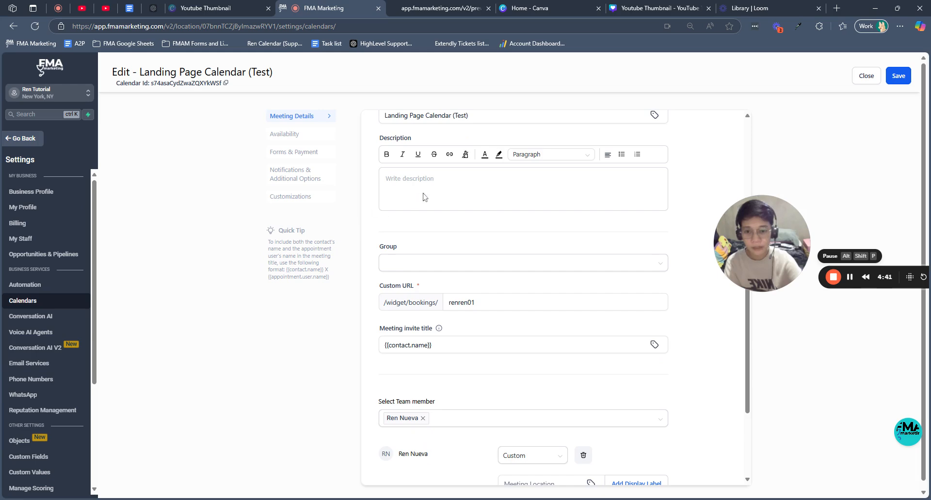
click(385, 178)
text(Test)
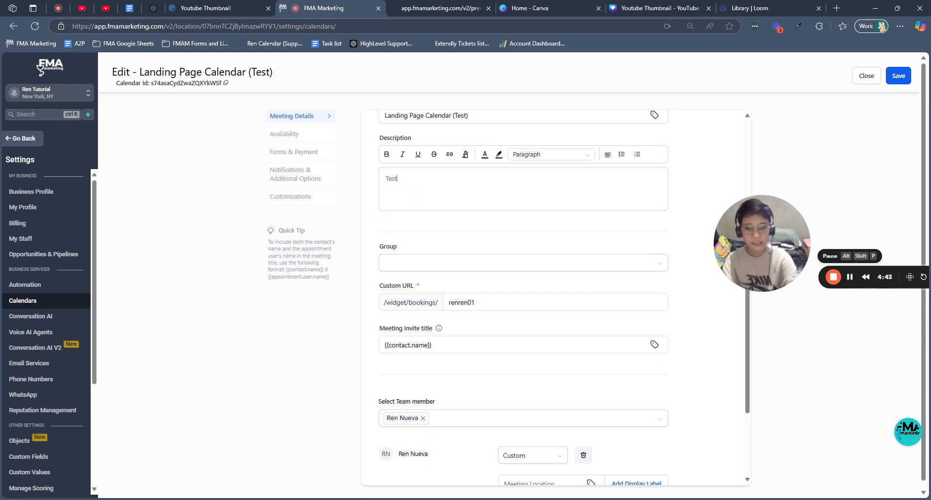
Examine the calendar's meeting details, availability, forms and payment, and notification settings.
scroll(523, 359, down, 2)
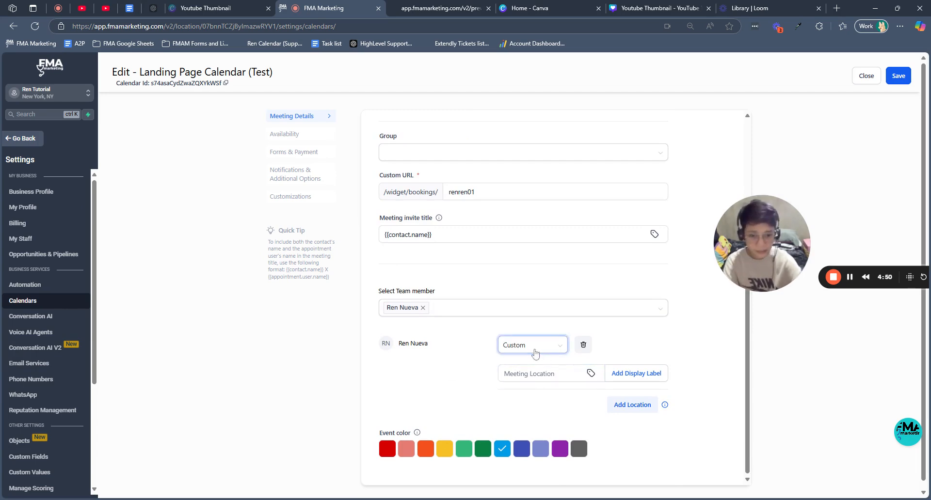
scroll(465, 371, up, 3)
scroll(455, 370, up, 2)
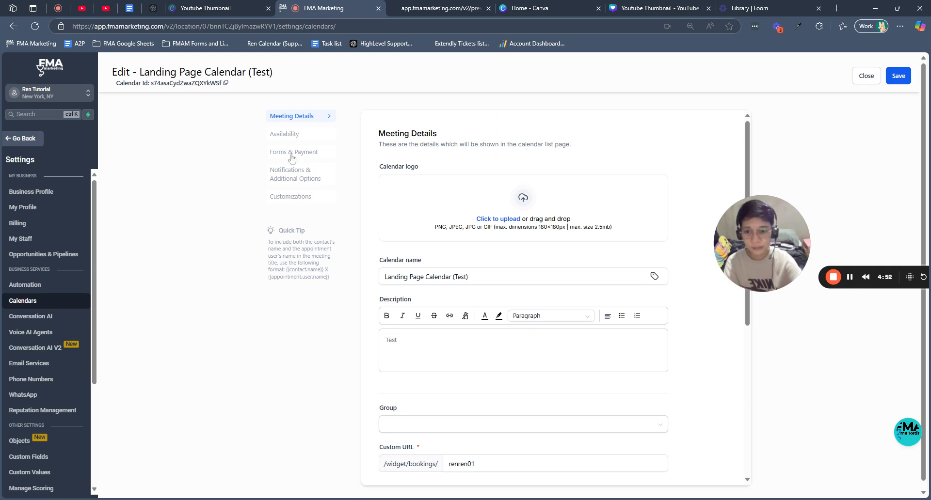
click(285, 135)
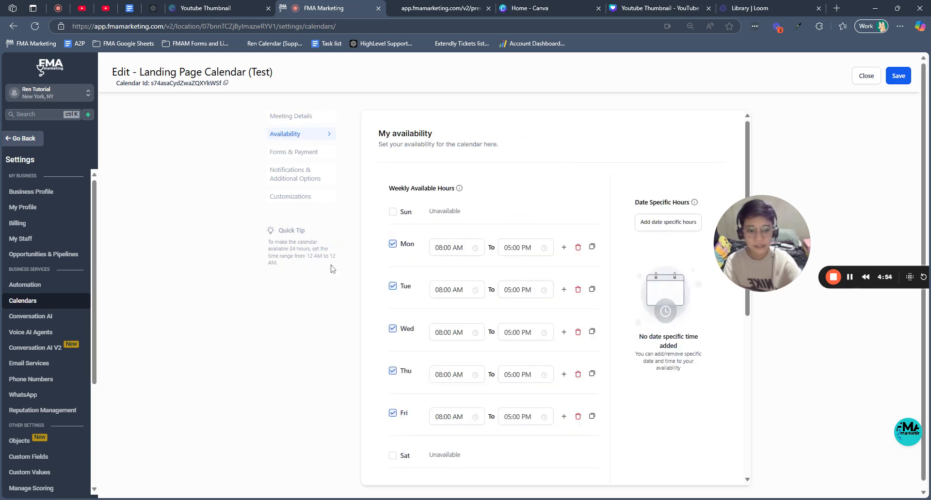
scroll(424, 304, down, 6)
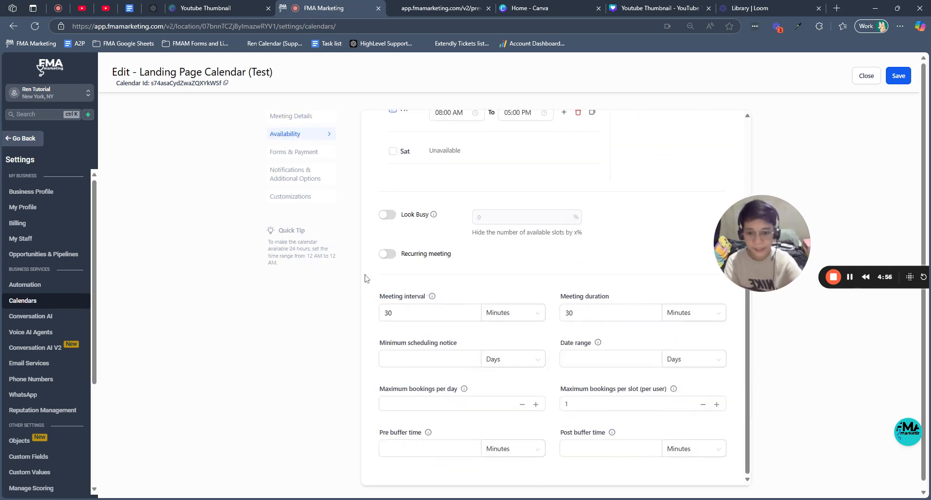
scroll(425, 303, up, 5)
scroll(424, 303, up, 2)
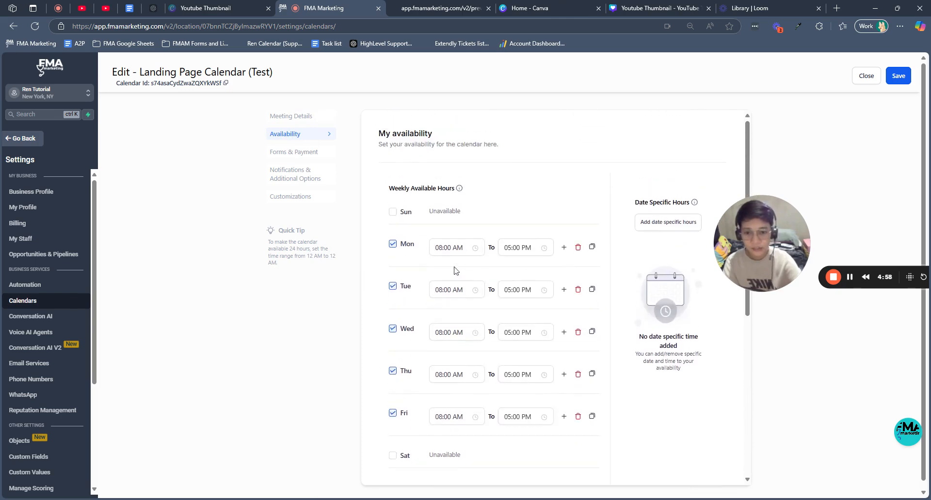
scroll(425, 303, down, 4)
scroll(528, 293, down, 4)
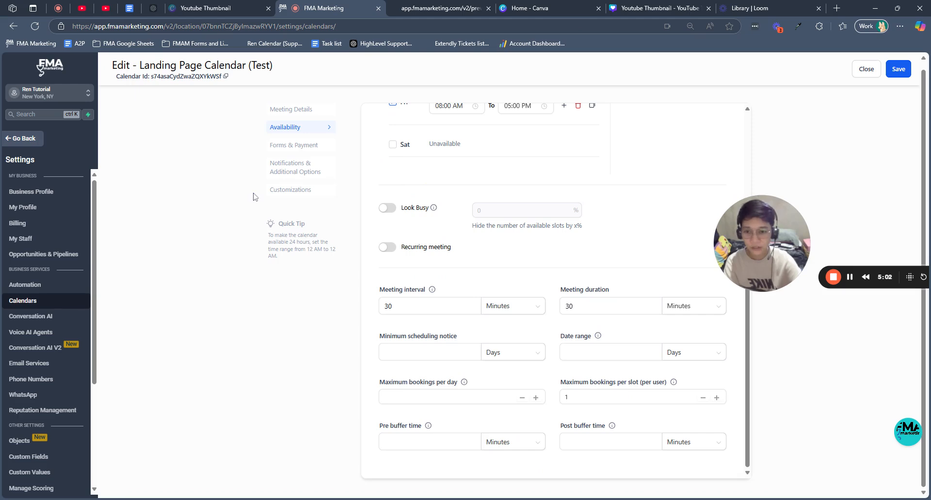
click(294, 147)
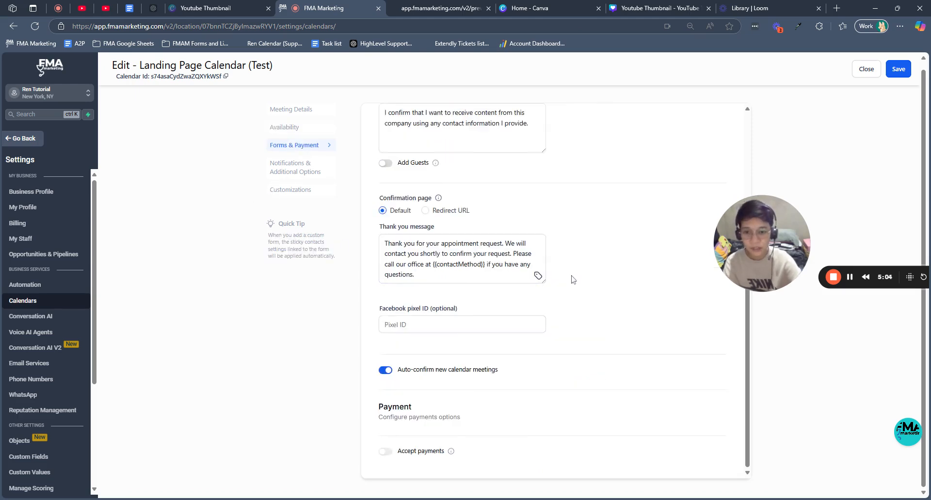
click(294, 174)
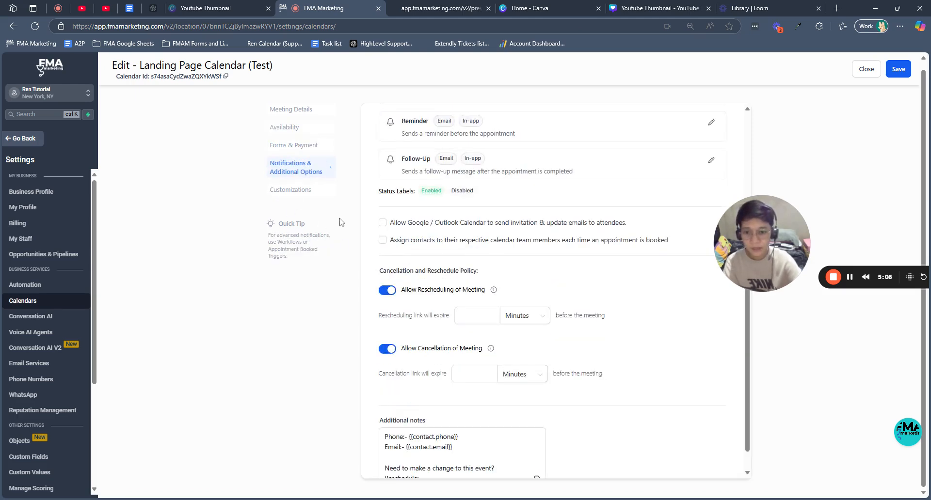
scroll(340, 221, up, 4)
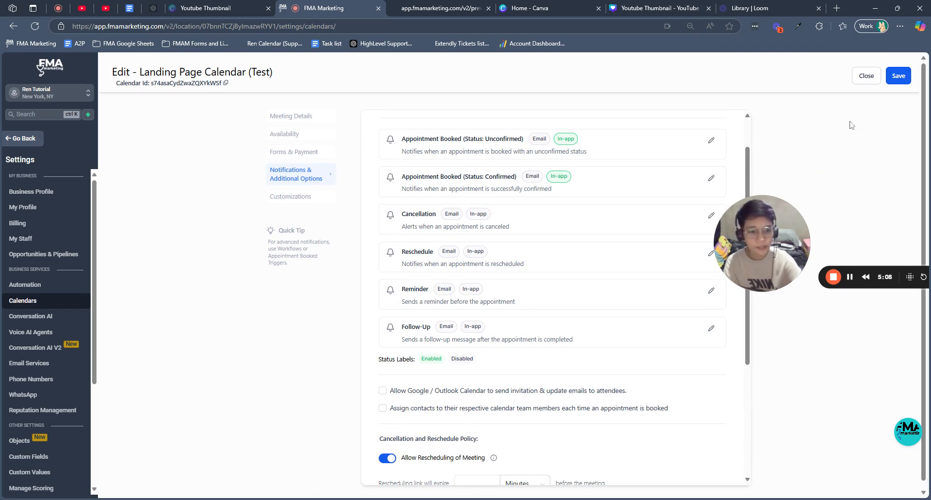
Save the calendar and close its advanced settings.
click(902, 74)
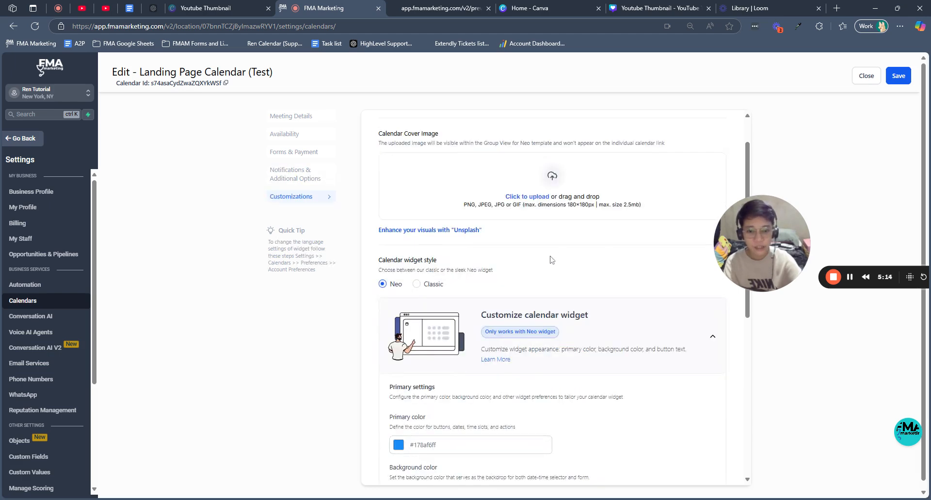
click(865, 78)
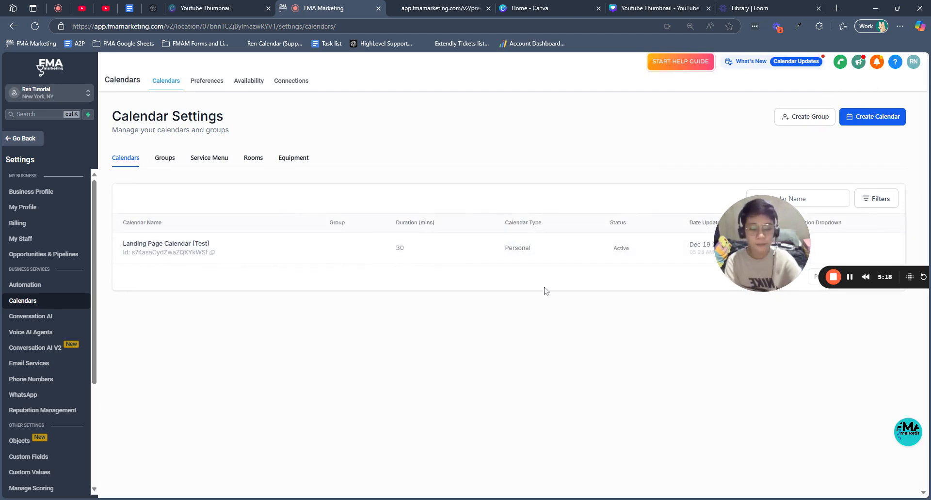